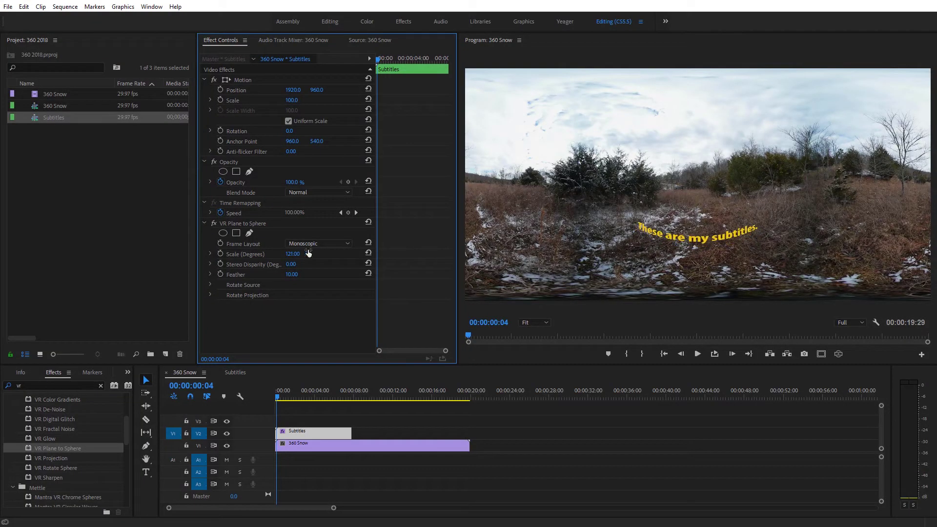
Look around the subtitle in the VR video display and reduce its VR Plane to Sphere scale to 91 degrees
click(839, 353)
drag(668, 153, 653, 218)
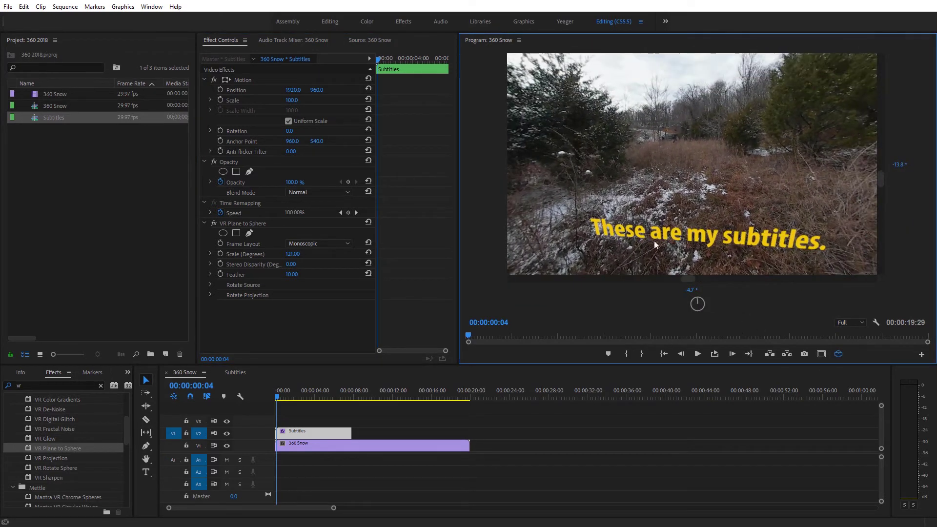
drag(805, 249, 673, 174)
drag(293, 254, 276, 254)
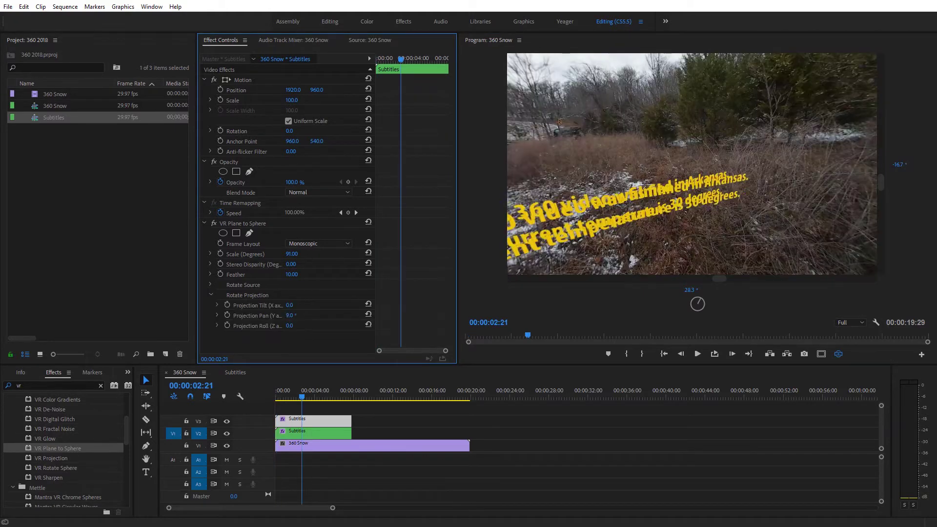
Set the upper Subtitles clip's Projection Pan in VR Plane to Sphere to 90 degrees
mouse_move(290, 315)
mouse_down()
mouse_move(302, 316)
mouse_move(297, 333)
mouse_up()
click(291, 315)
text(90)
key(Return)
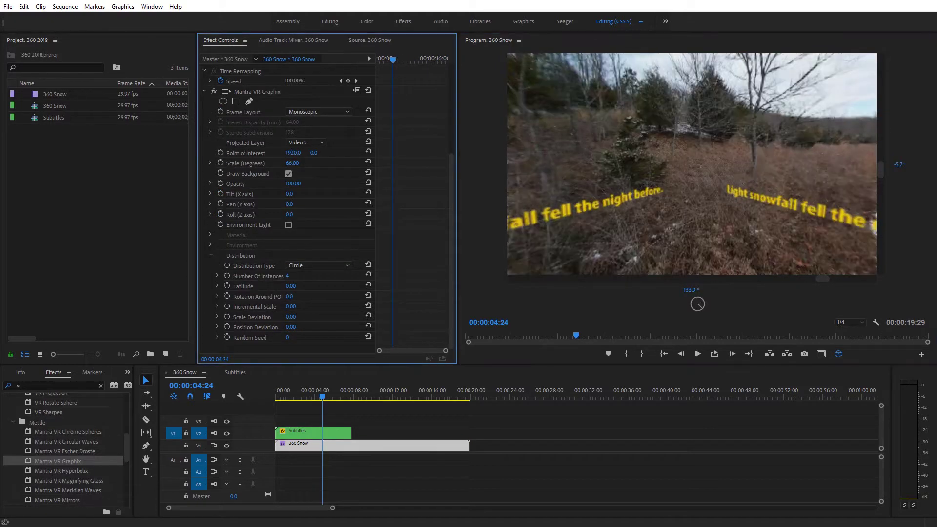
Reduce the Mantra VR Graphix scale on the 360 Snow clip and look around the repeated subtitles
drag(292, 163, 278, 163)
drag(541, 201, 565, 207)
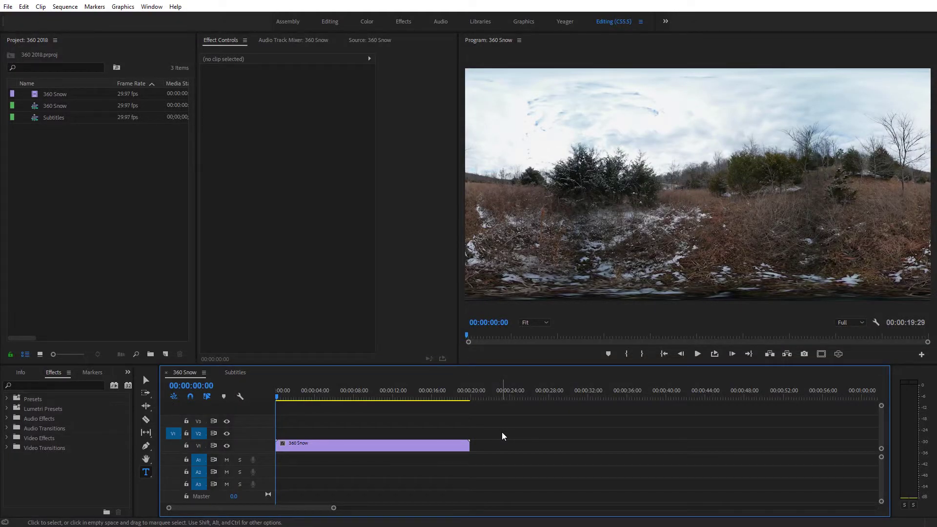
Open the Subtitles sequence and examine each of its four subtitle text clips
key(v)
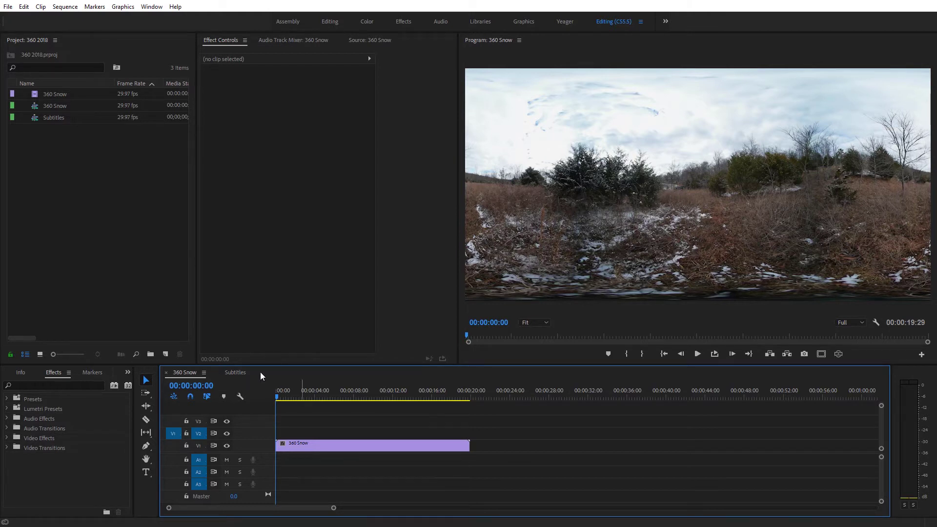
click(234, 373)
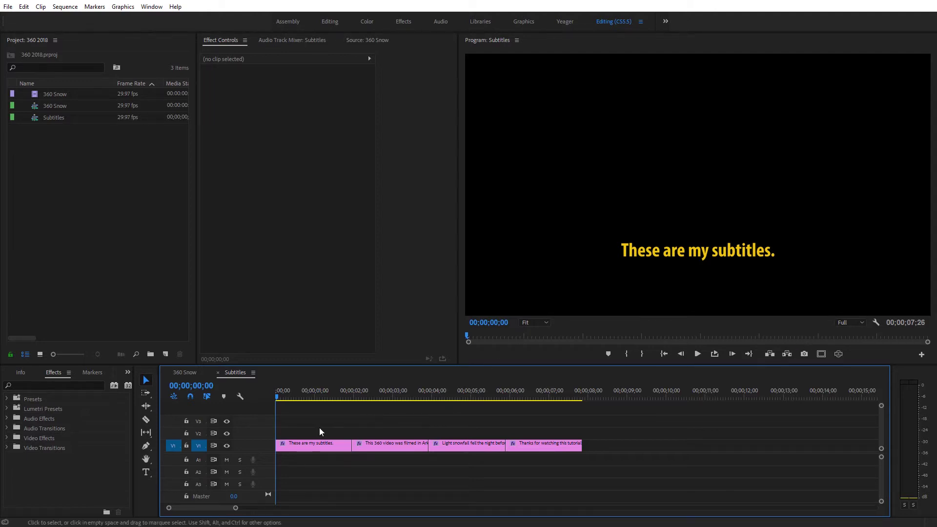
click(313, 444)
click(382, 450)
click(473, 449)
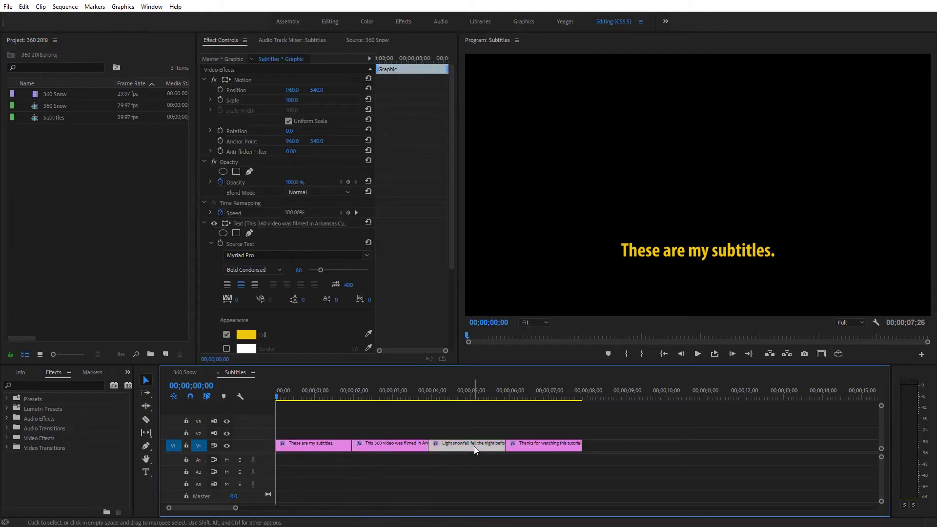
click(542, 448)
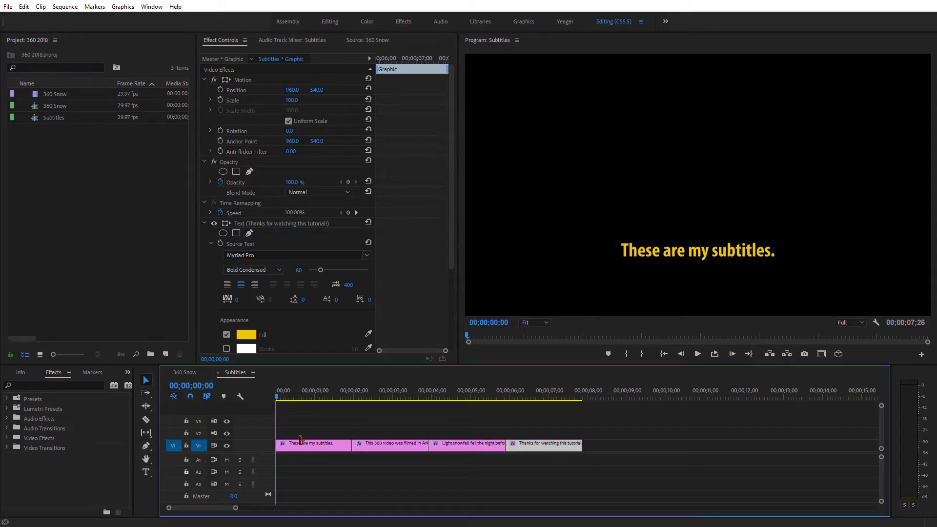
Add a title reading "text" near the middle of the frame and delete its clip
click(146, 473)
click(696, 194)
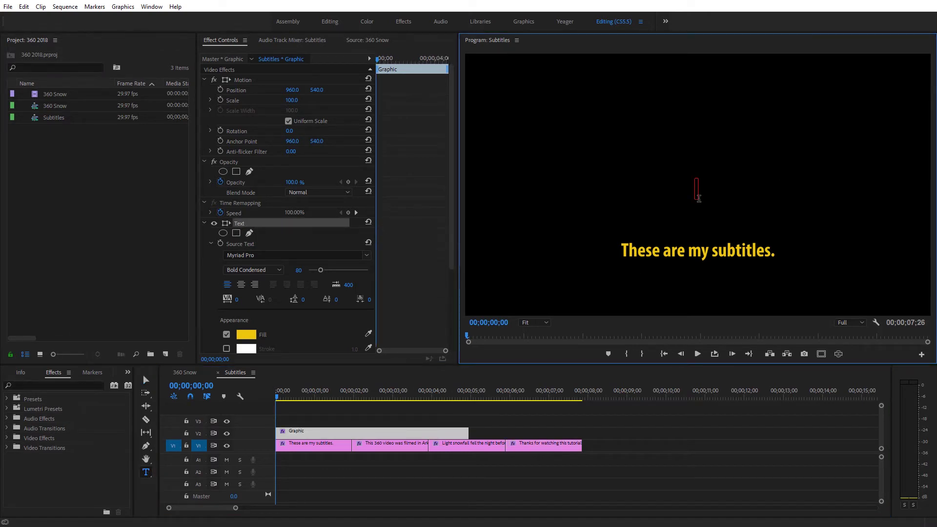
text(text)
click(360, 474)
click(299, 434)
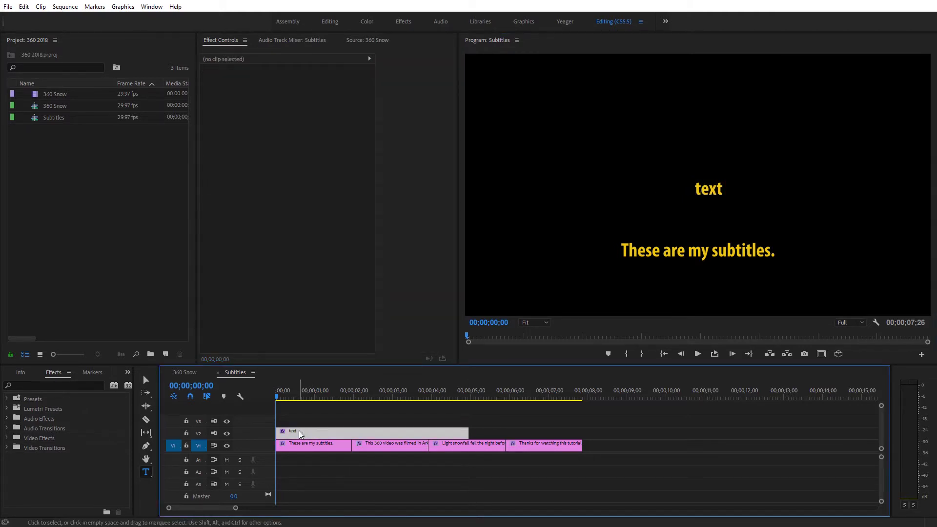
key(Delete)
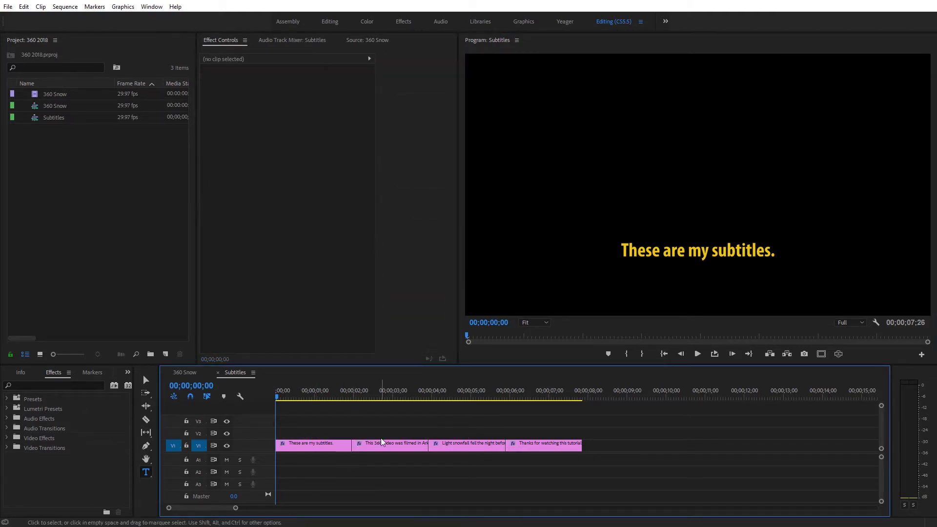
Examine the first subtitle clip's text settings and placement at the start of the Subtitles sequence
click(313, 447)
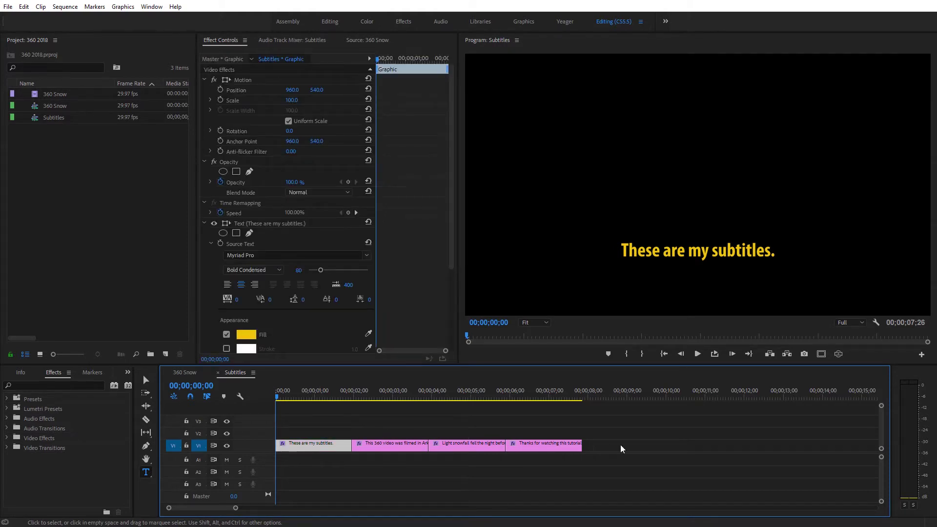
mouse_move(277, 395)
mouse_down()
mouse_move(563, 408)
mouse_move(274, 400)
mouse_up()
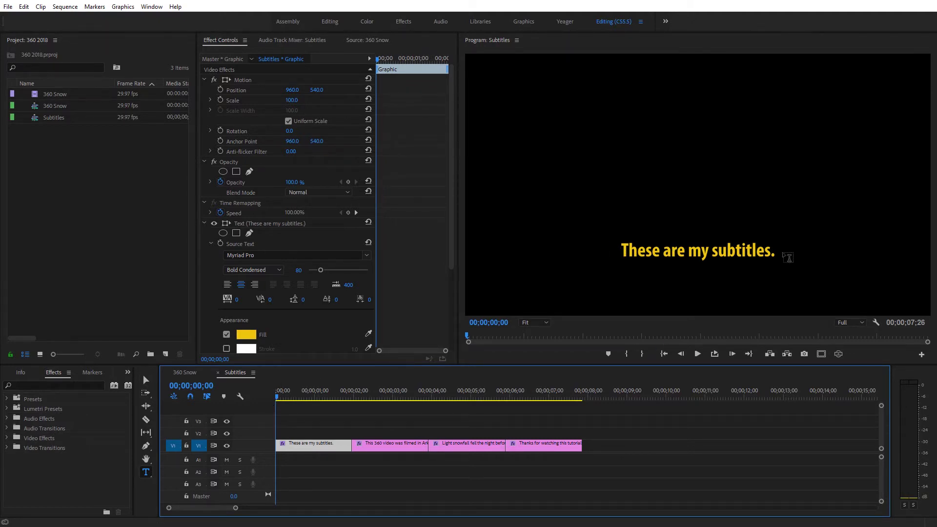
key(v)
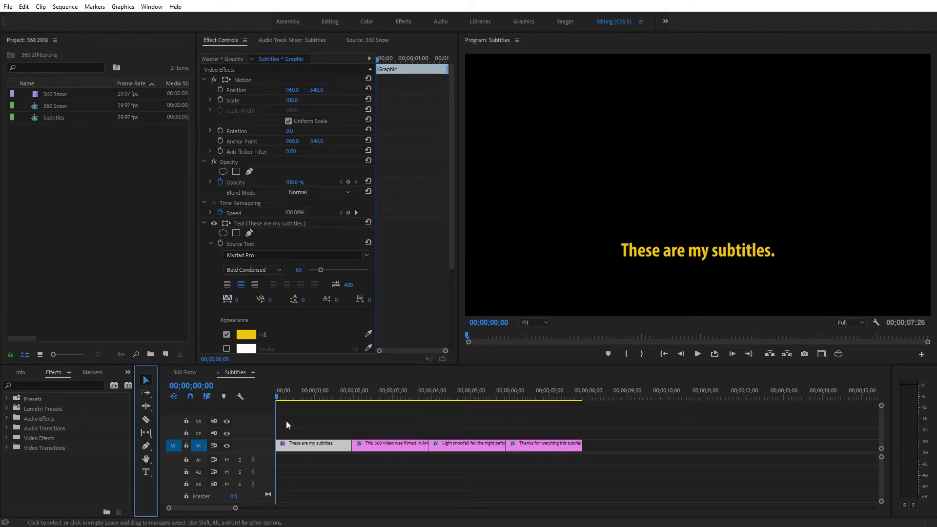
Nest the Subtitles sequence on track V2 at the start of the 360 Snow sequence, above the 360 video clip
click(179, 372)
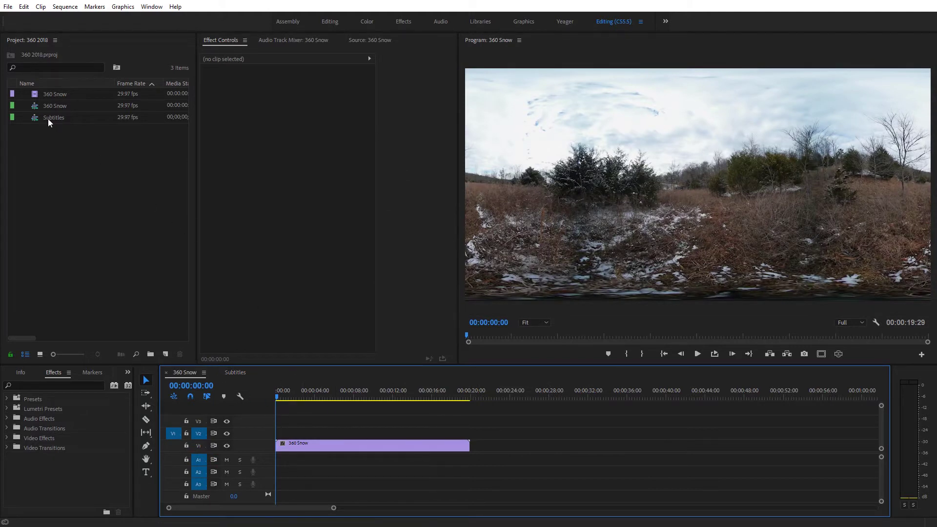
drag(43, 119, 280, 435)
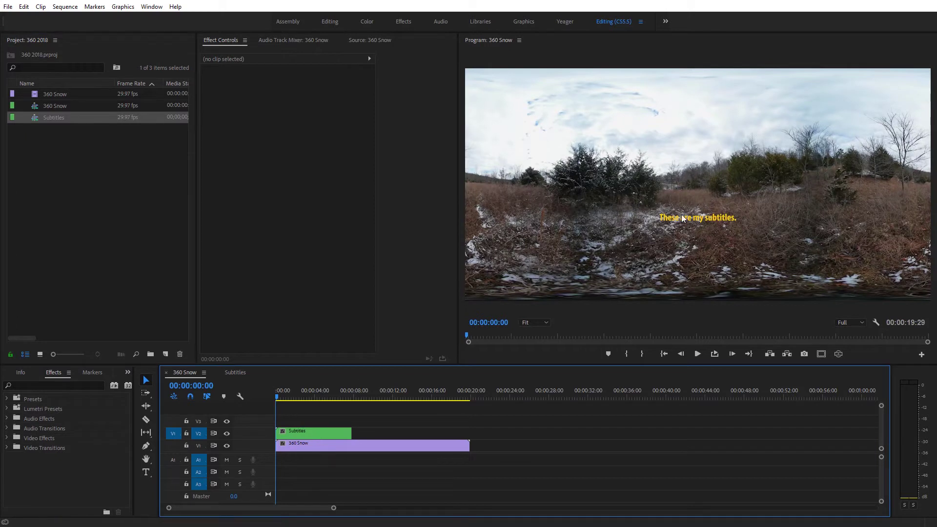
mouse_move(276, 396)
mouse_down()
mouse_move(356, 398)
mouse_move(278, 396)
mouse_up()
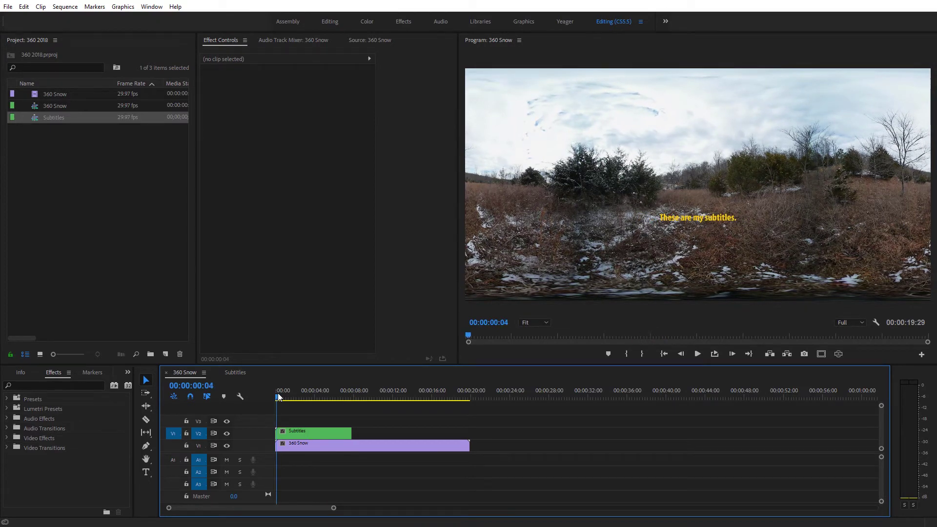
Look around the subtitle in the VR video display from several angles and return to the flat equirectangular view
click(838, 354)
drag(678, 116, 673, 217)
drag(699, 182, 723, 174)
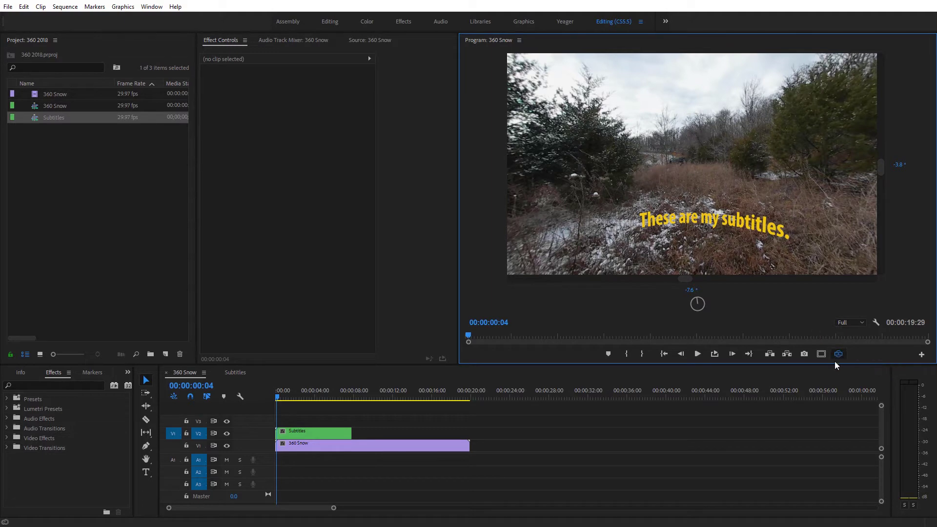
drag(708, 196, 742, 234)
click(837, 353)
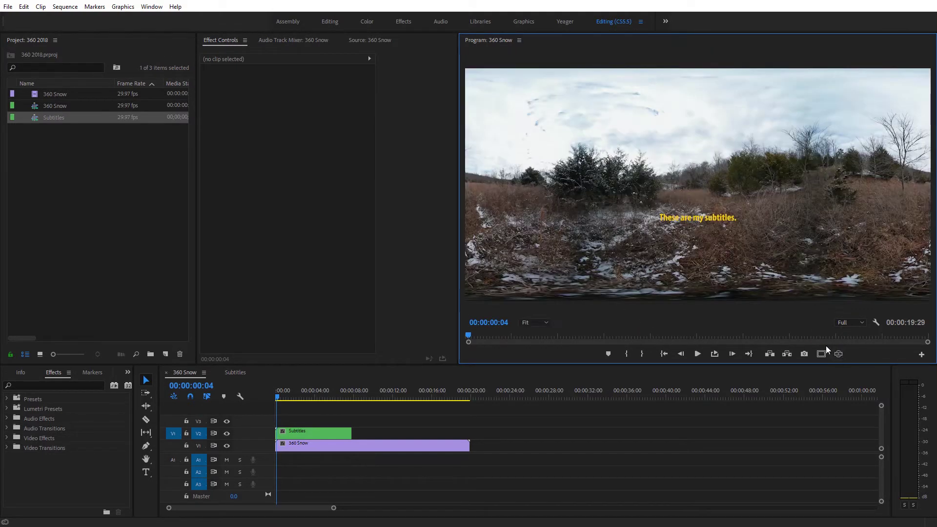
Locate the Toggle VR Video Display control in the program monitor's Button Editor and accept the layout
click(921, 354)
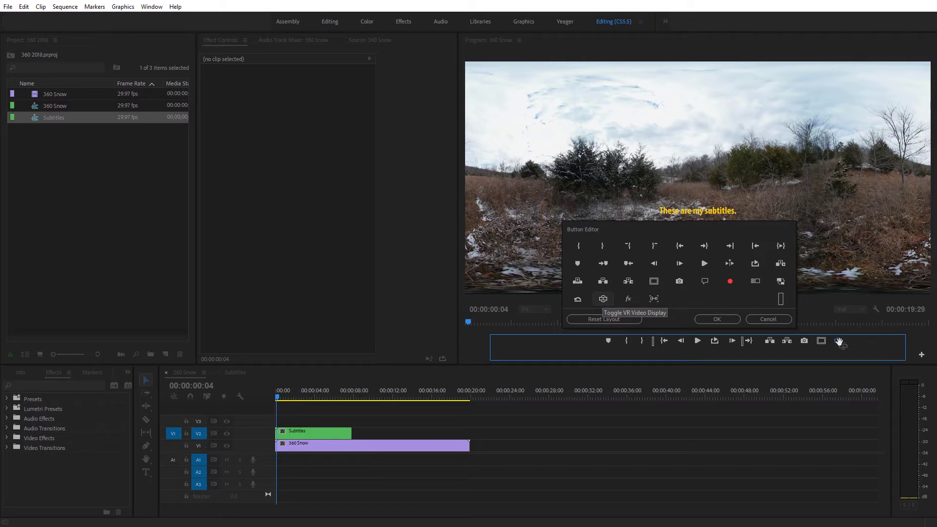
click(718, 319)
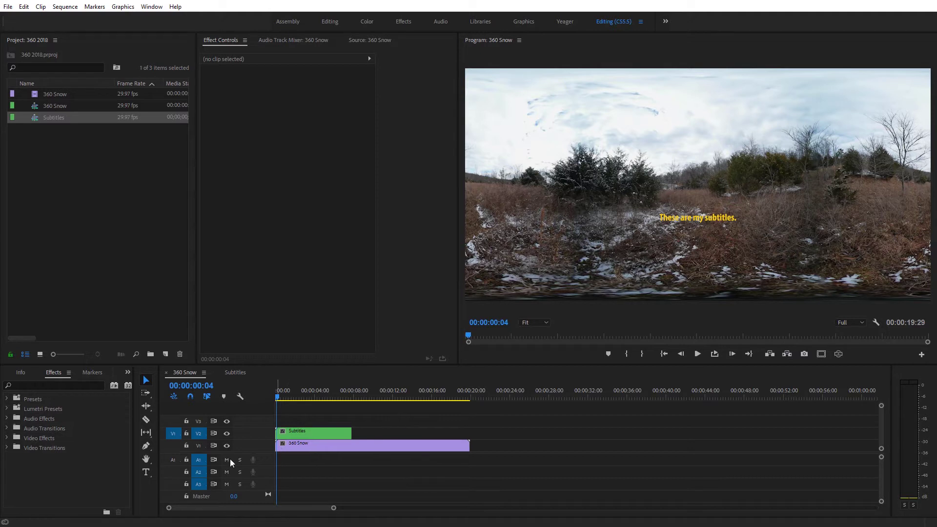
Search the effects for "vr" and apply VR Plane to Sphere to the Subtitles clip on V2
click(50, 383)
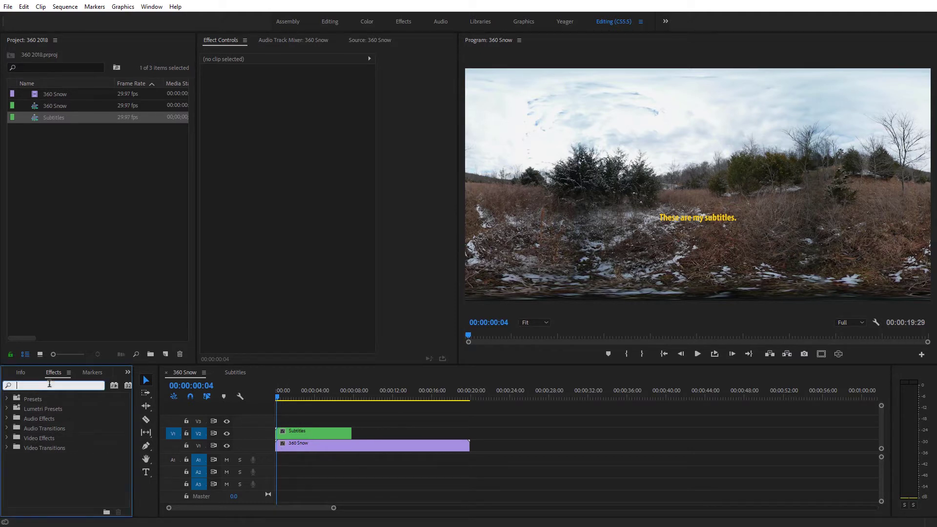
text(vr)
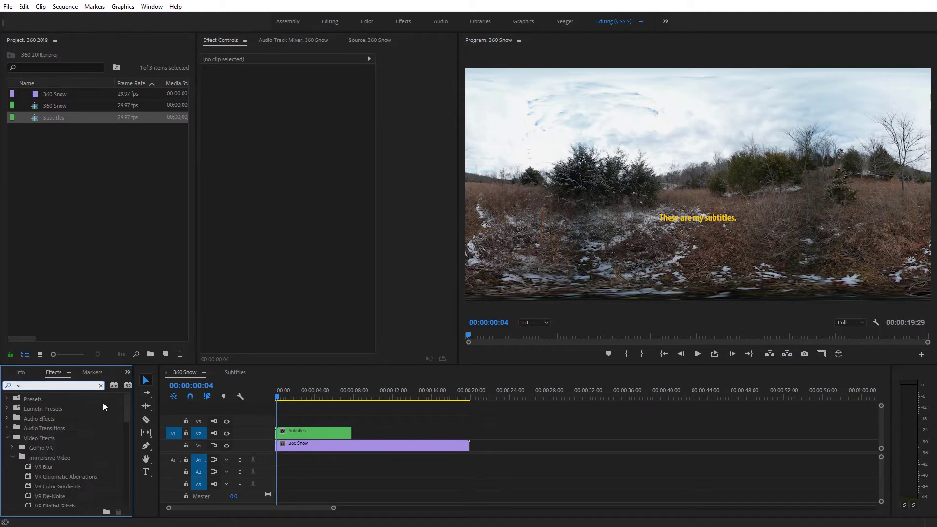
drag(124, 404, 124, 423)
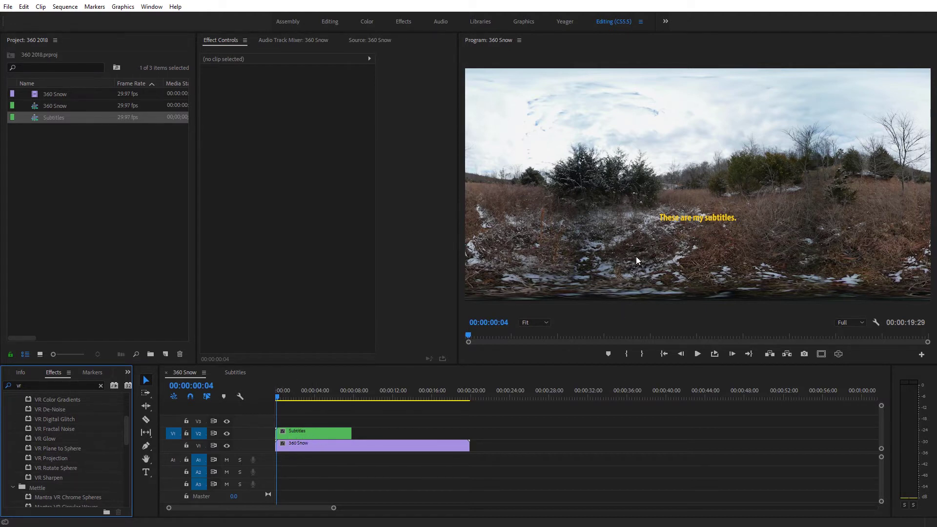
drag(40, 448, 298, 433)
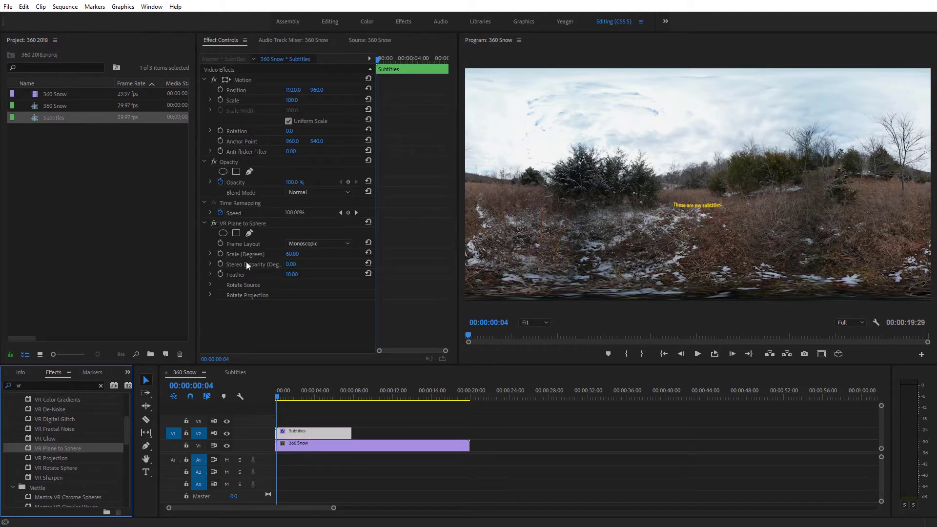
Increase the VR Plane to Sphere scale on the Subtitles clip to 121 degrees
click(295, 252)
text(110)
key(Return)
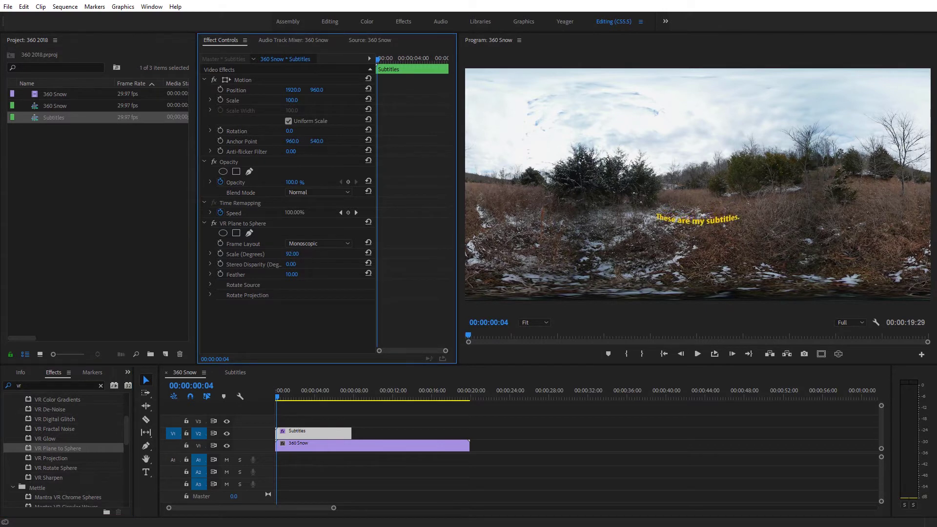
drag(292, 253, 719, 226)
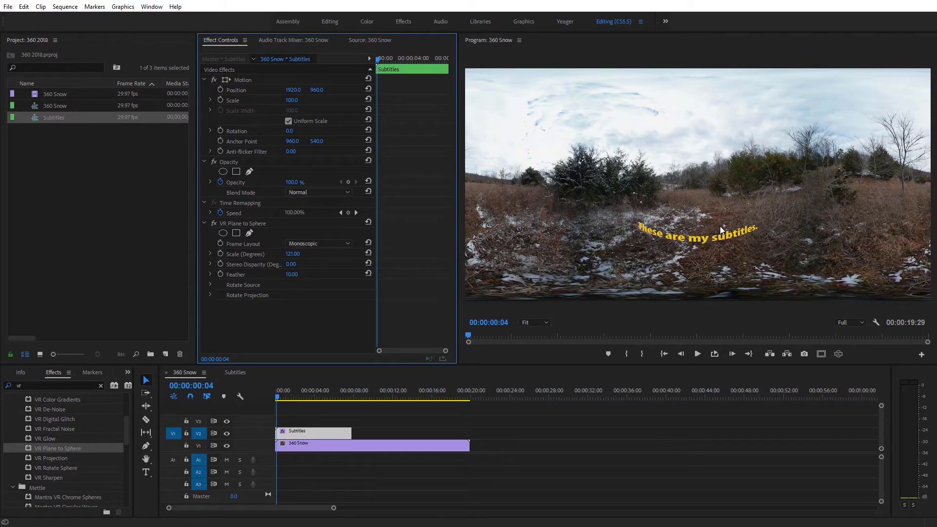
Preview the subtitle in the VR video display and reduce its VR Plane to Sphere scale to 91 degrees
click(839, 354)
drag(619, 240, 673, 174)
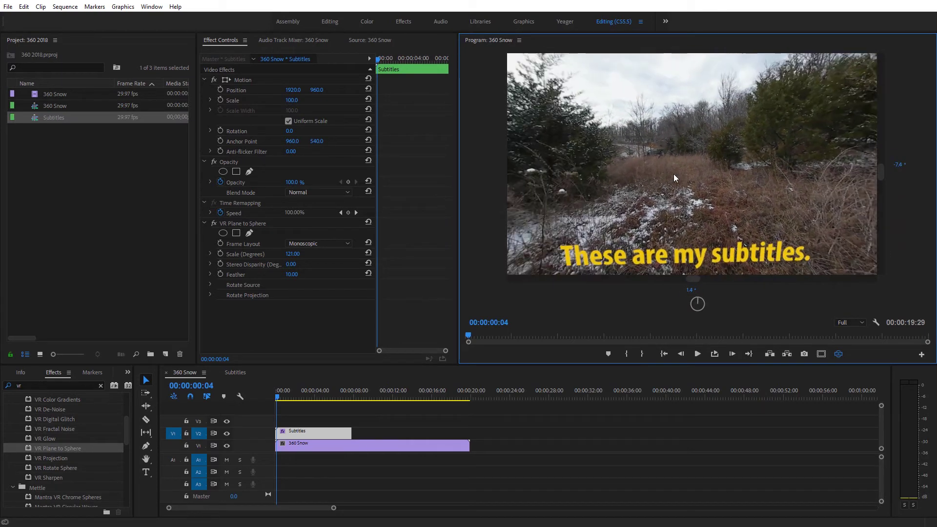
drag(293, 258, 279, 258)
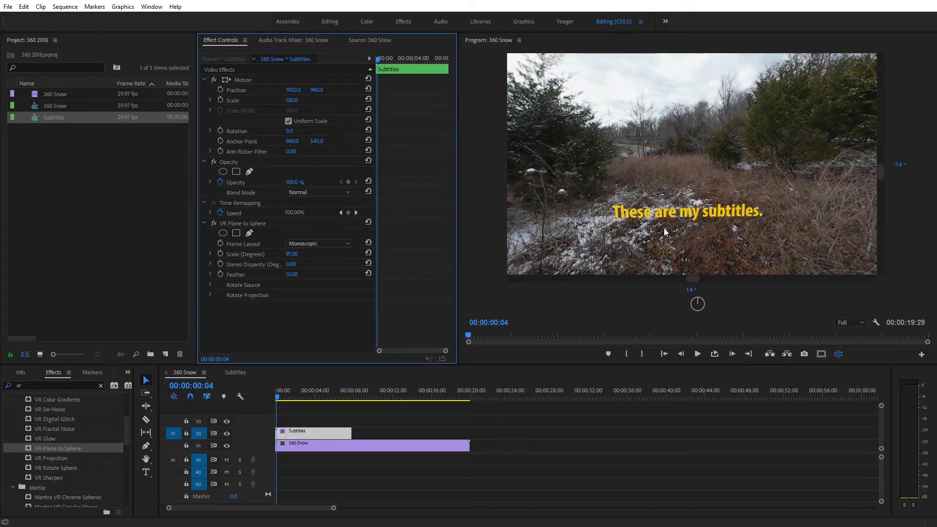
drag(720, 164, 732, 195)
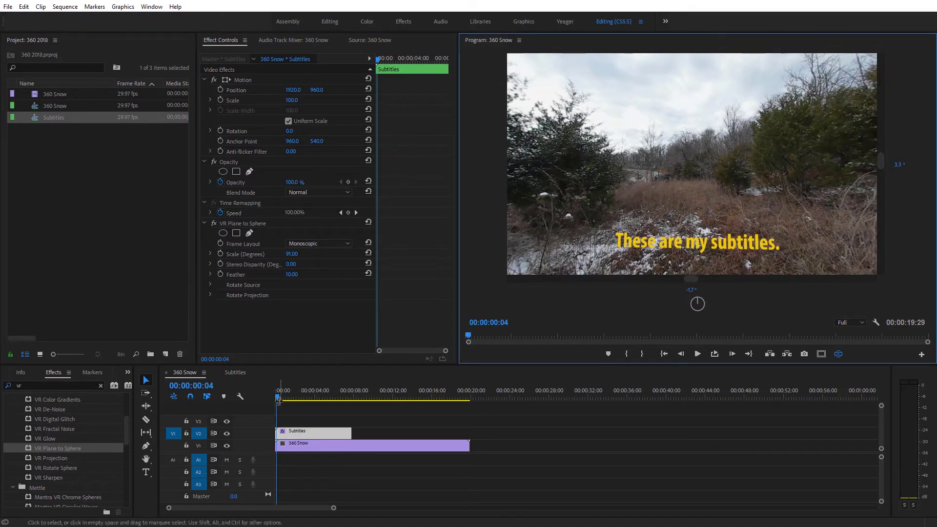
mouse_move(280, 400)
mouse_down()
mouse_move(341, 398)
mouse_move(275, 395)
mouse_up()
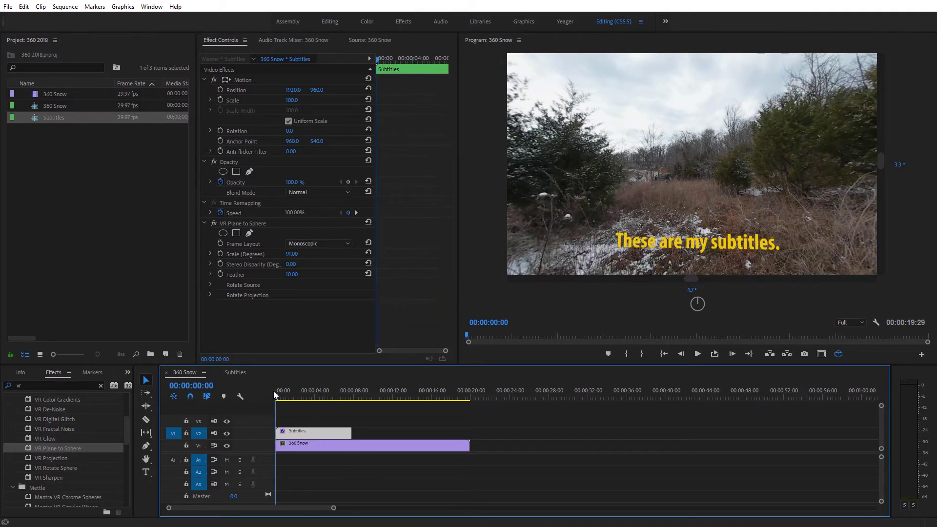
drag(728, 218, 660, 256)
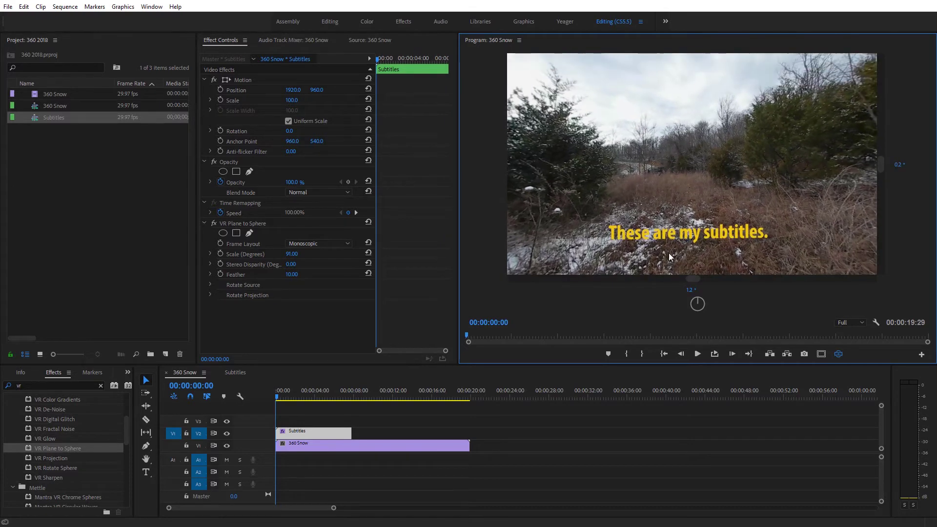
Move the first subtitle's text up to mid-frame in the Subtitles sequence and preview it in the 360 Snow VR display
click(236, 373)
click(305, 442)
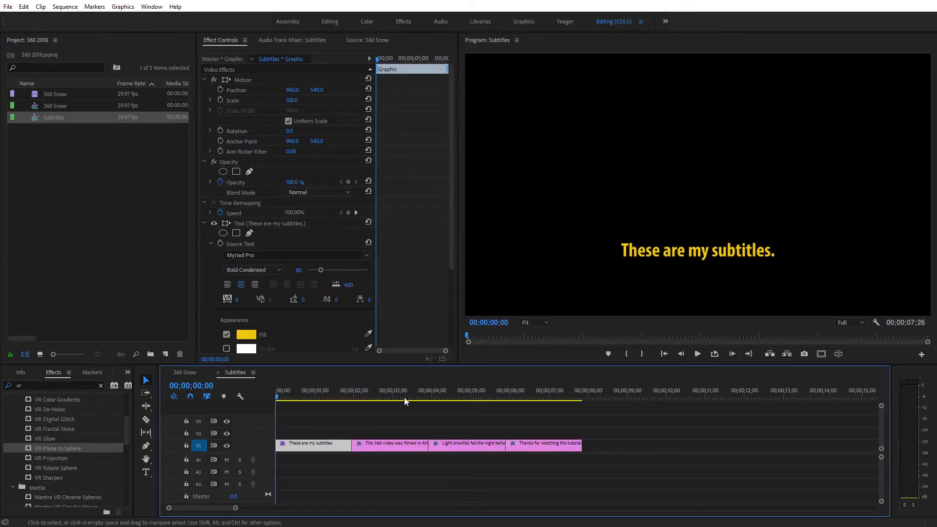
click(686, 255)
drag(668, 255, 667, 186)
click(189, 372)
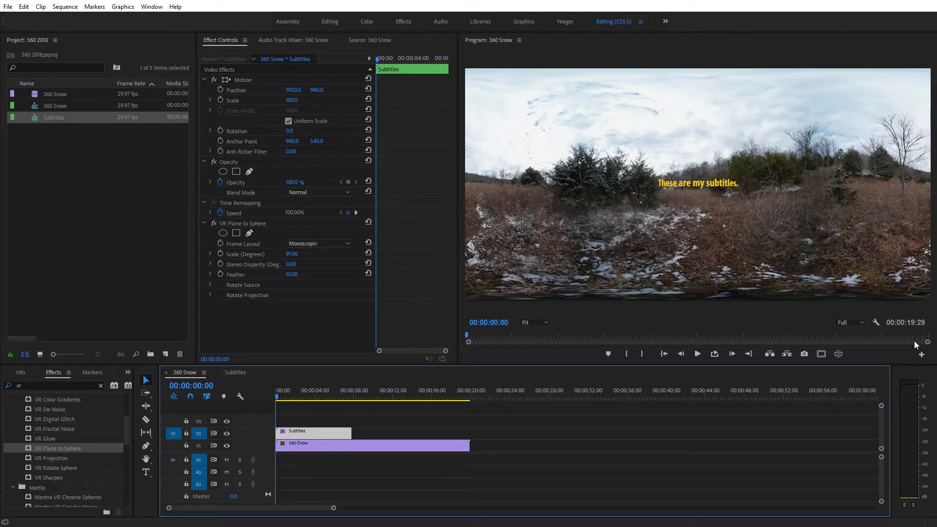
click(839, 355)
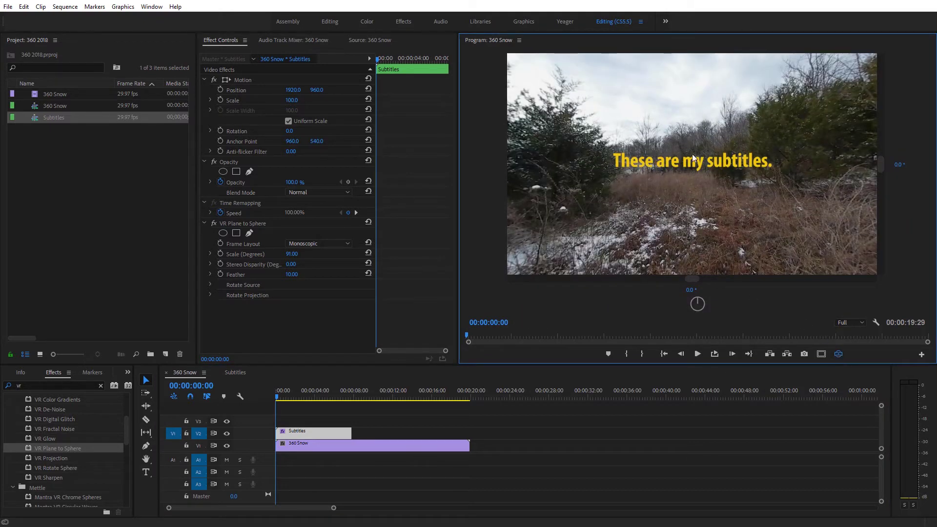
Look down at the first subtitle in the 360 Snow VR view and show the safe margins on the Subtitles sequence
drag(721, 194, 665, 212)
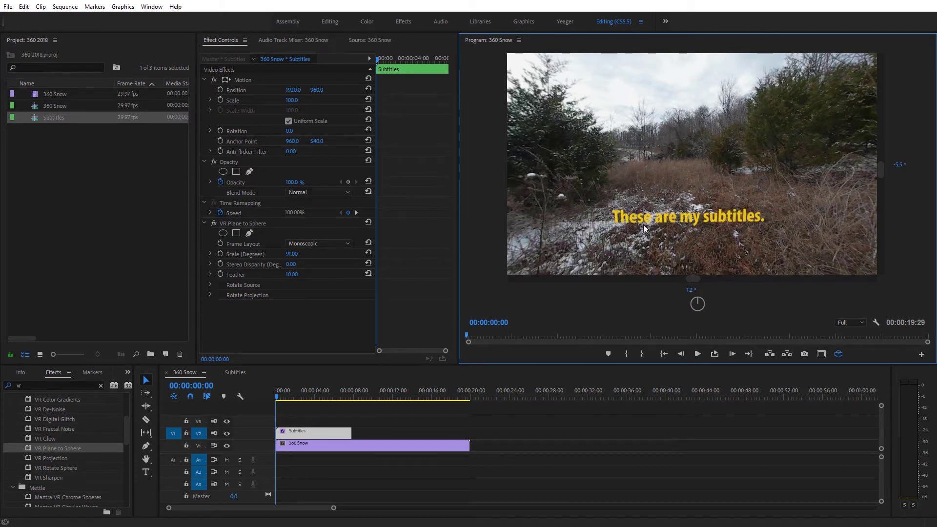
click(235, 372)
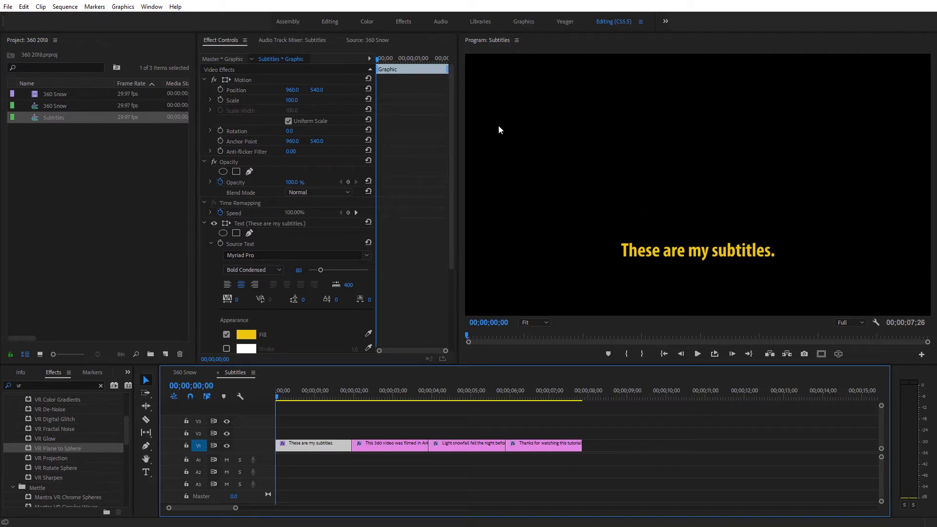
click(822, 354)
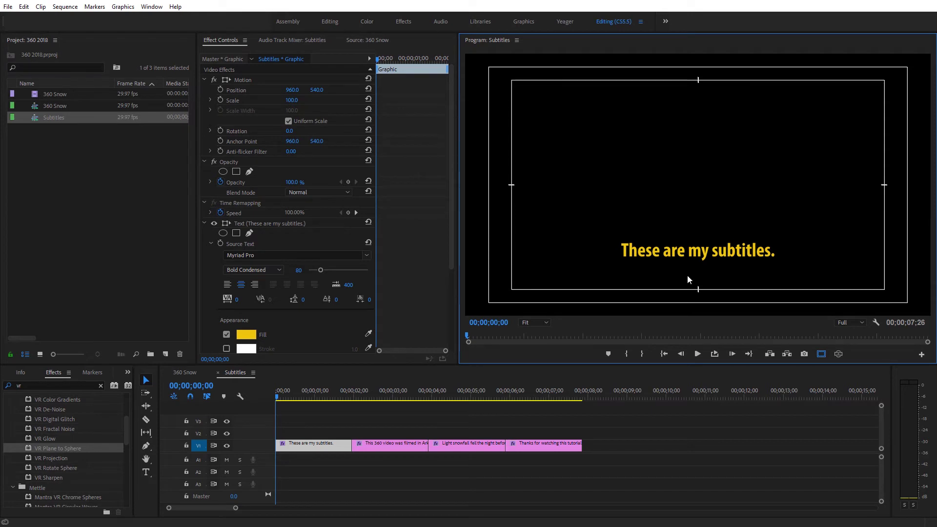
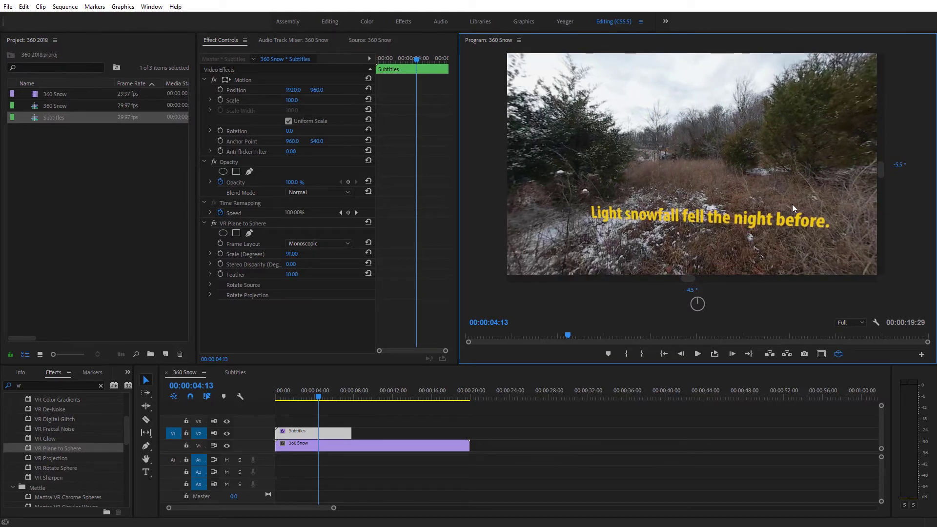
Look around the 360 Snow VR view away from the subtitle and back to it to check its visibility
drag(822, 203, 676, 193)
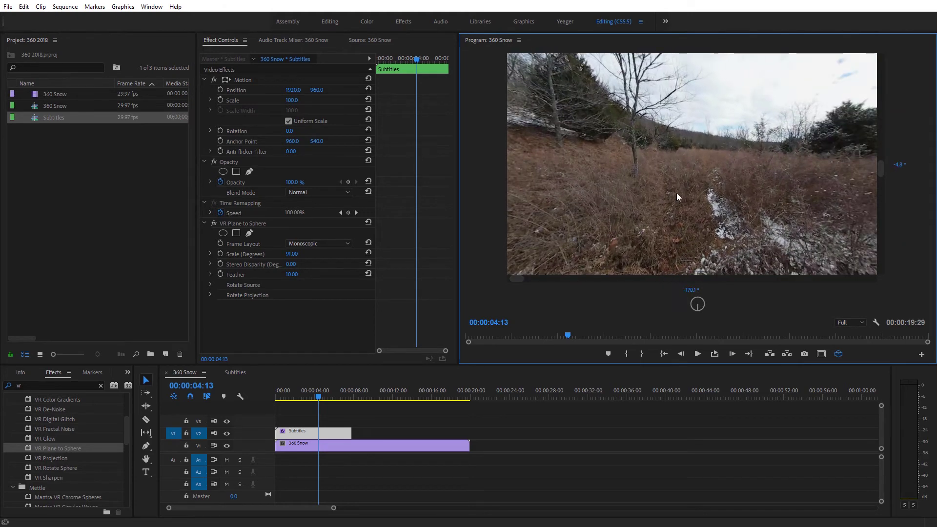
drag(779, 184, 677, 218)
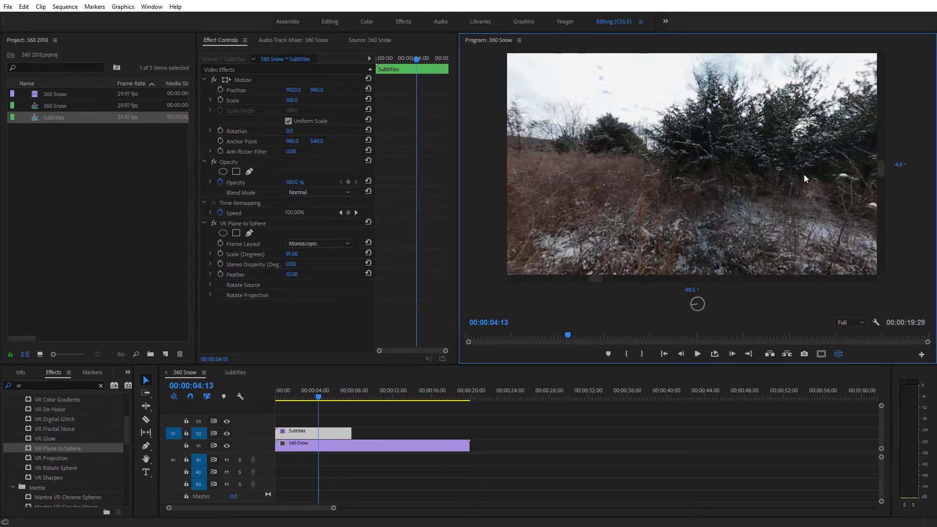
drag(804, 174, 684, 166)
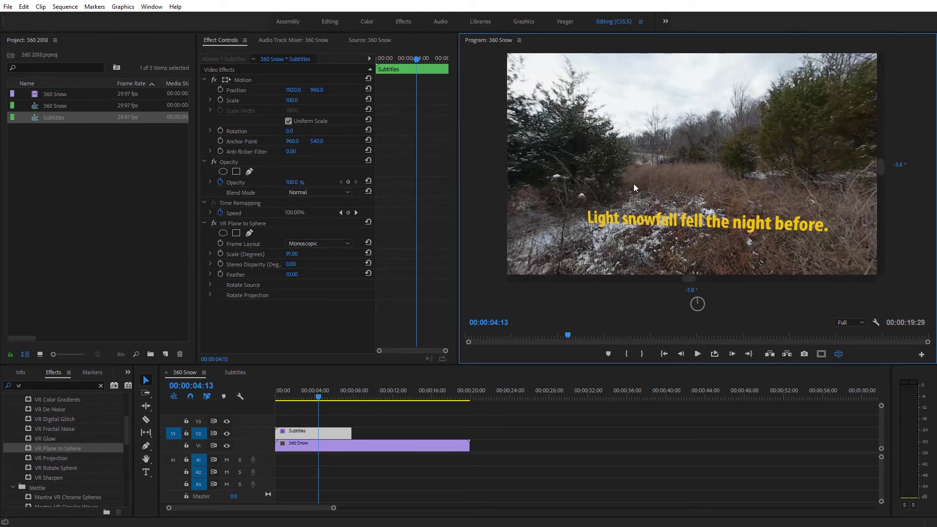
mouse_move(634, 183)
mouse_down()
mouse_move(792, 208)
mouse_move(623, 171)
mouse_move(624, 184)
mouse_up()
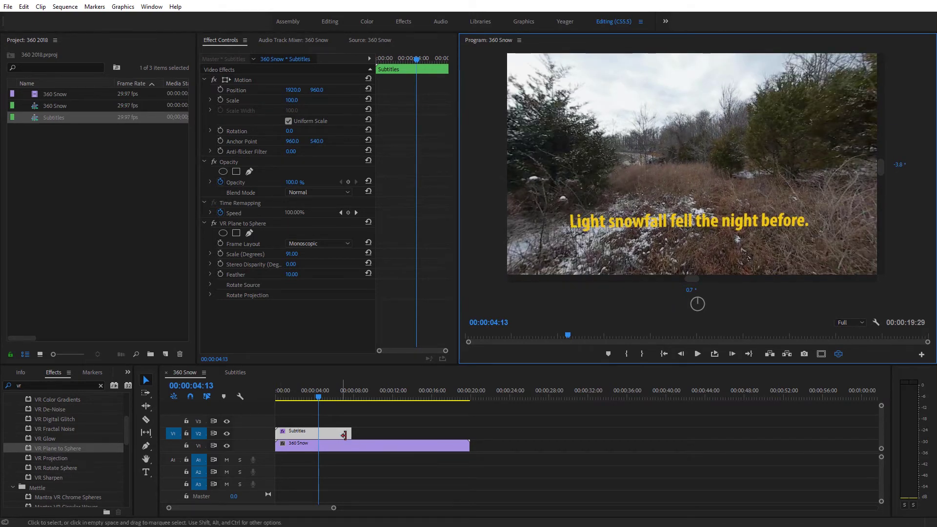
Duplicate the Subtitles clip onto V3, aligned with the original at the start of the 360 Snow sequence
click(299, 435)
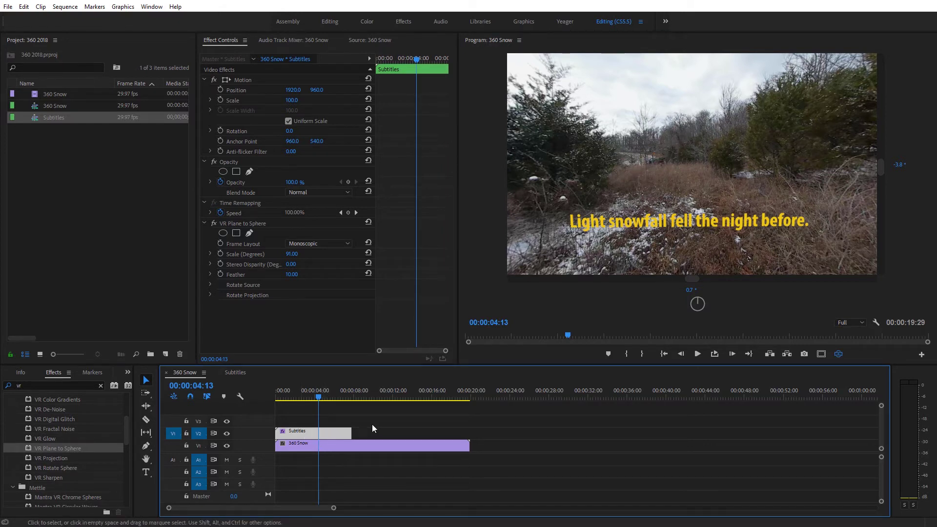
click(485, 395)
key(ctrl+v)
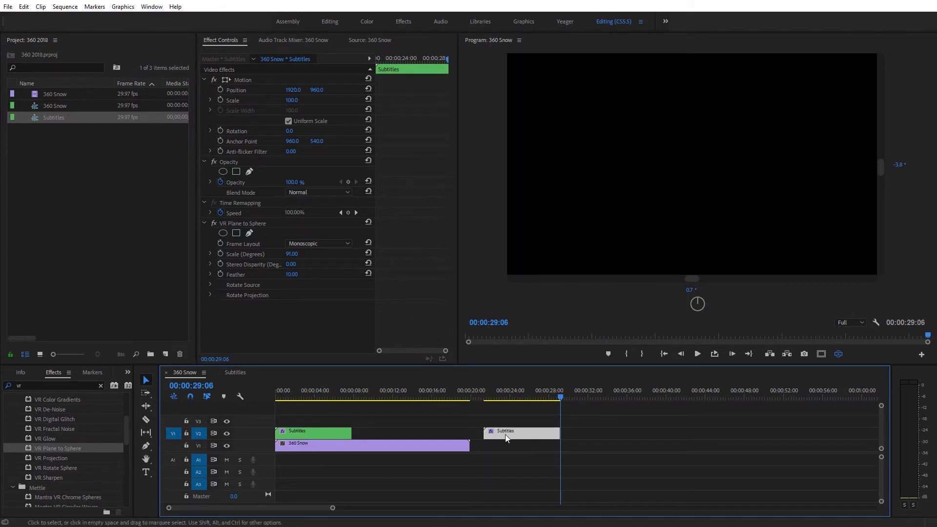
drag(505, 434, 298, 421)
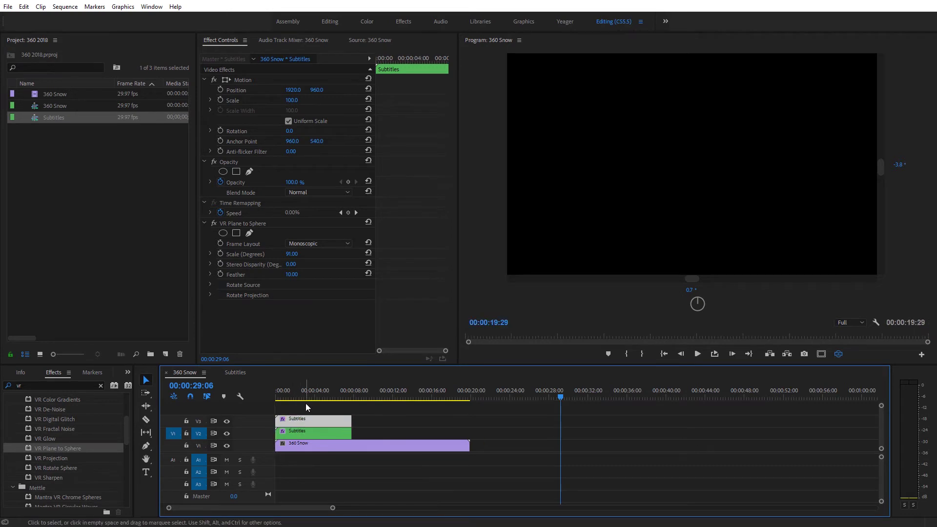
Set the Projection Pan of VR Plane to Sphere on the V3 Subtitles clip to 90 degrees
click(303, 404)
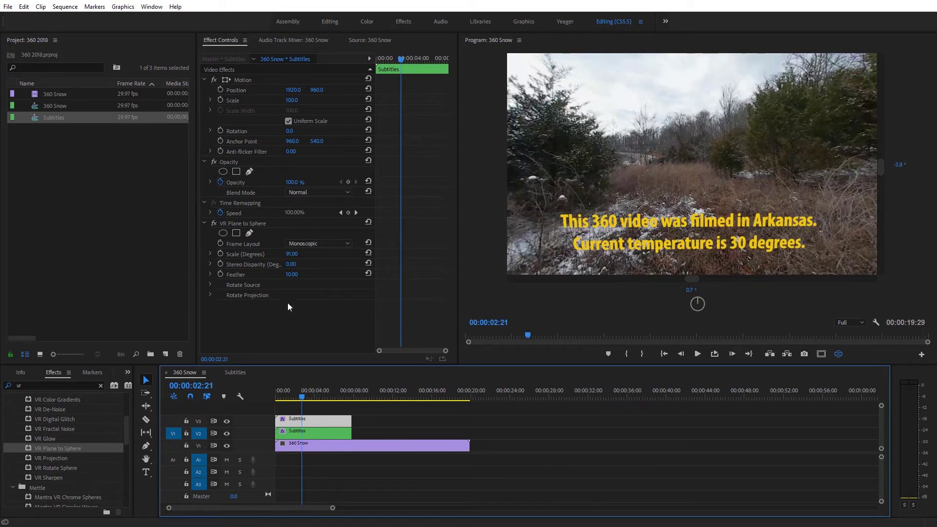
click(210, 294)
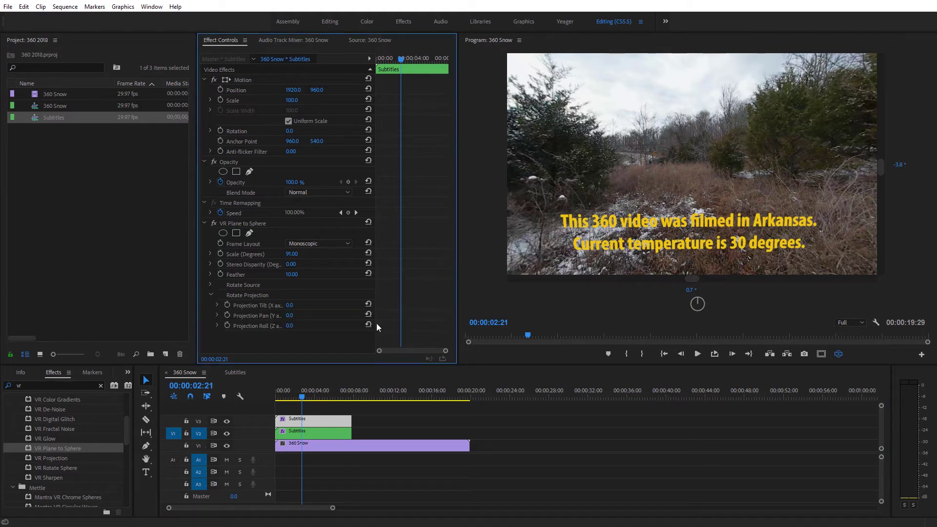
drag(745, 191, 653, 144)
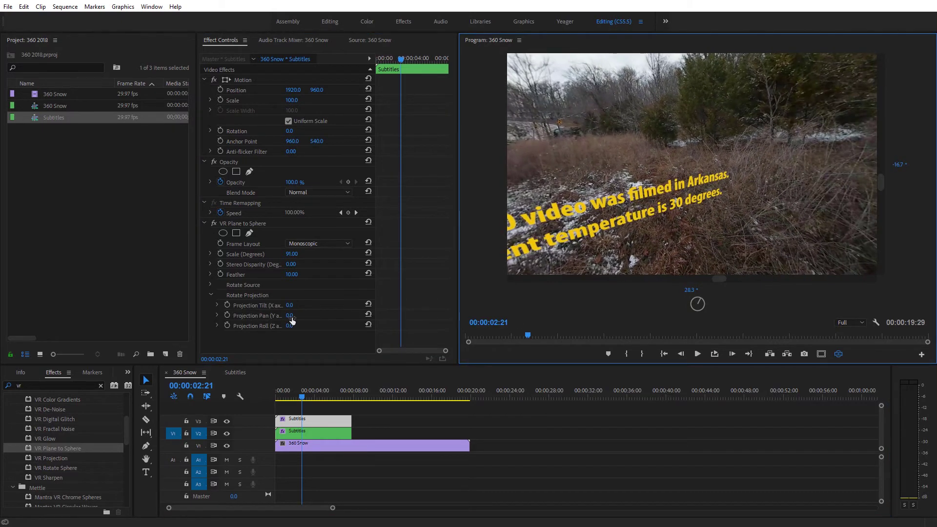
drag(290, 315, 292, 335)
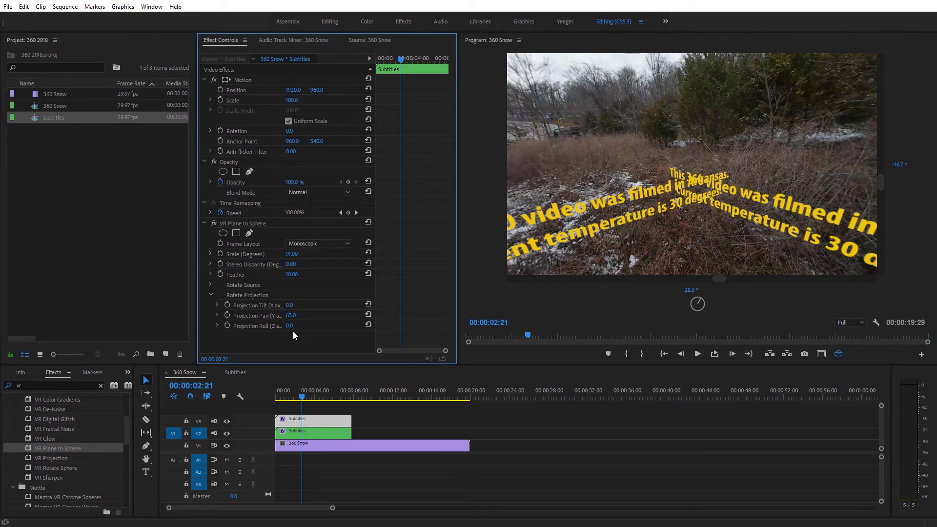
click(292, 316)
text(90)
key(Return)
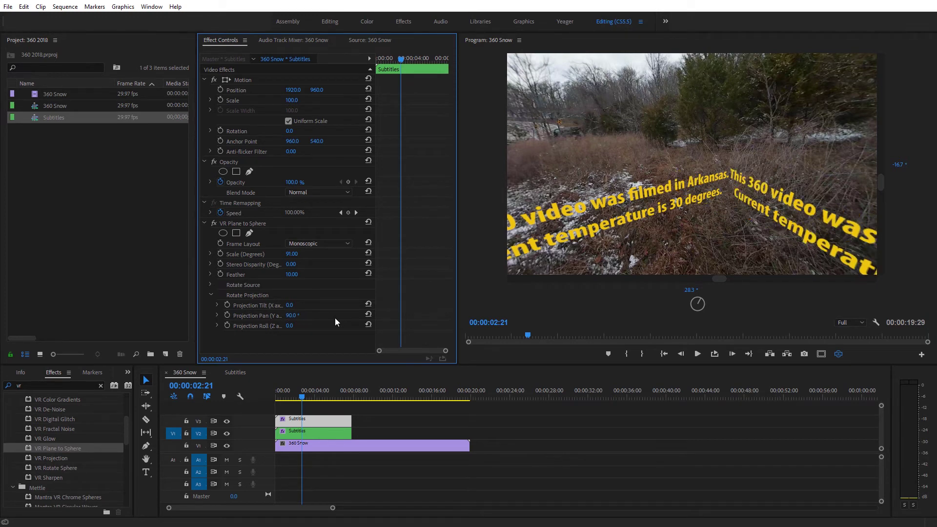
Preview the panned V3 subtitle beside the front one in the VR view, moving the playhead to 00:00:04:24
drag(689, 194, 617, 230)
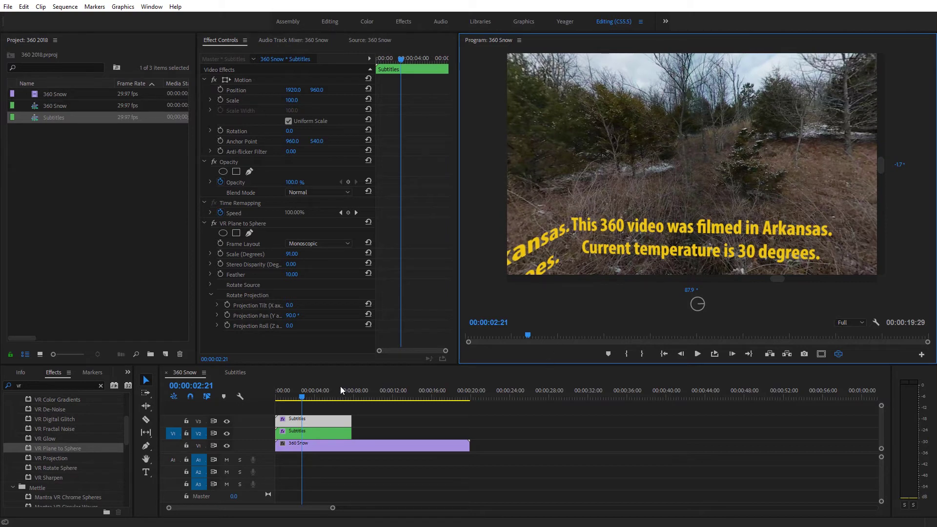
drag(303, 398, 322, 398)
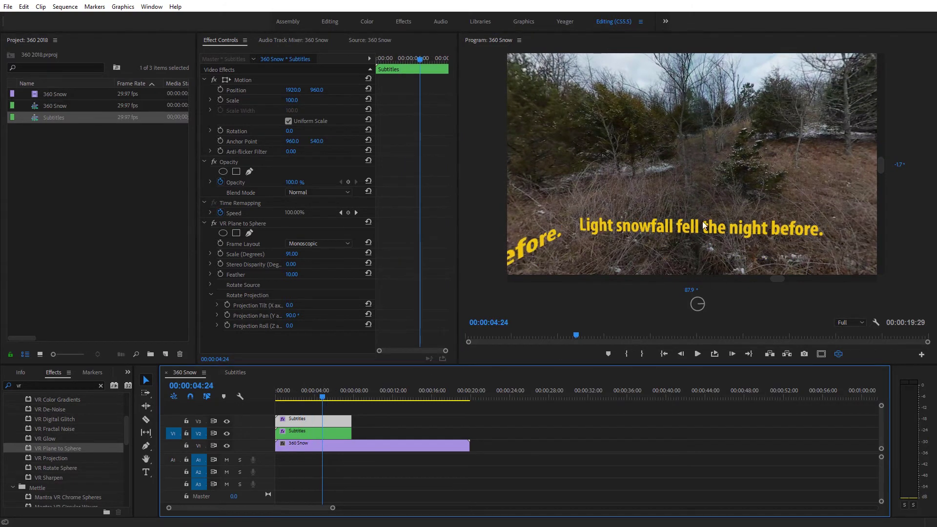
drag(649, 215, 517, 229)
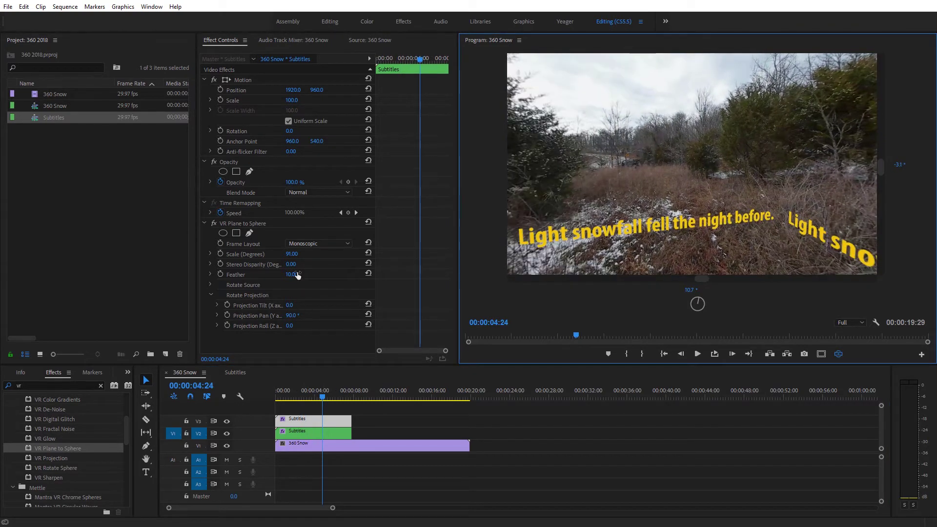
Reduce the V3 Subtitles clip's VR Plane to Sphere scale to 70 degrees and compare both subtitles in the VR view
drag(293, 253, 282, 254)
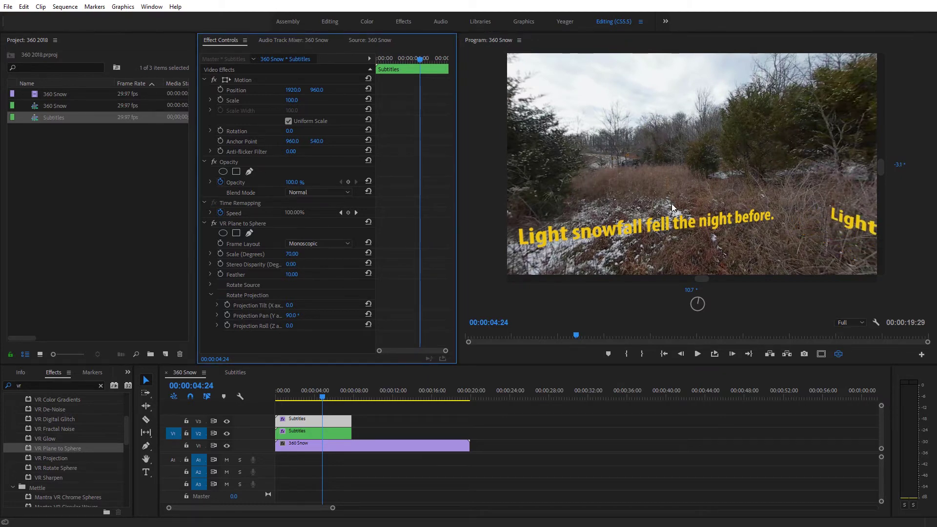
drag(671, 204, 636, 191)
drag(736, 185, 658, 202)
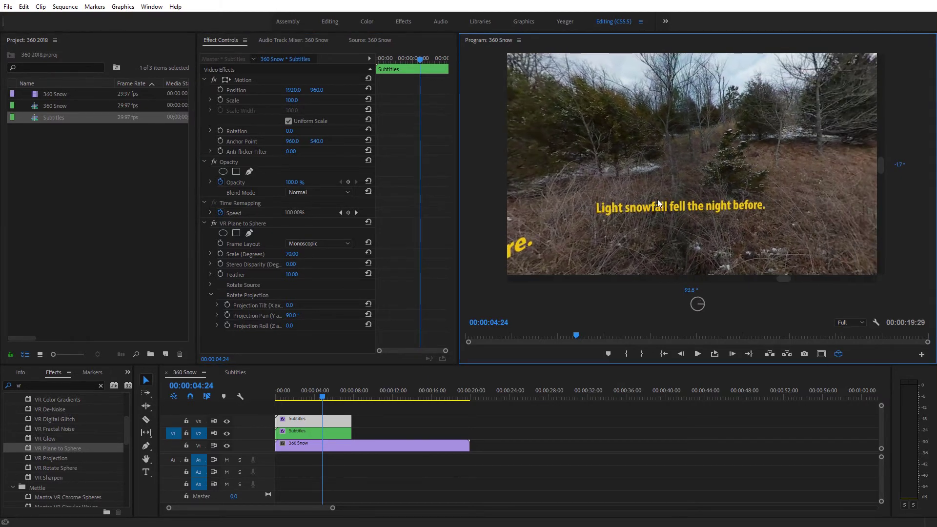
drag(627, 245, 719, 231)
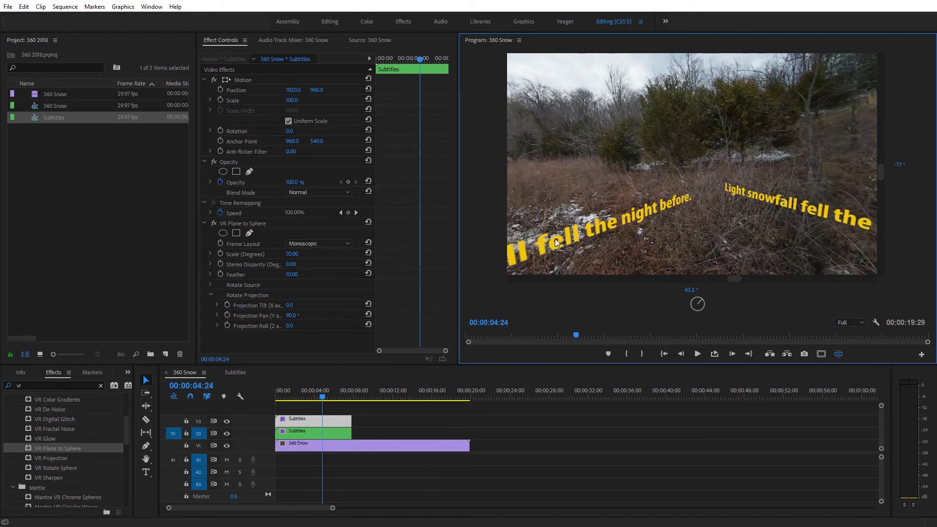
drag(587, 229, 635, 233)
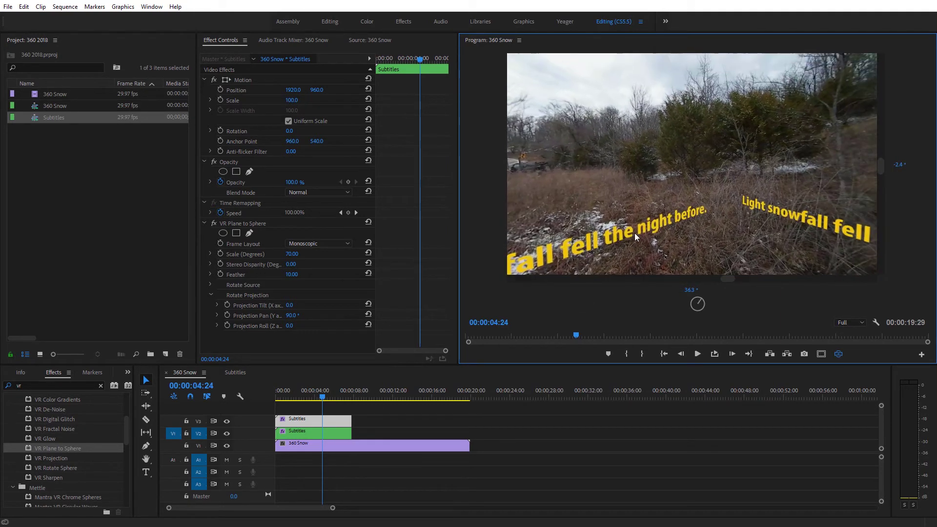
drag(797, 193, 604, 214)
drag(625, 243, 625, 216)
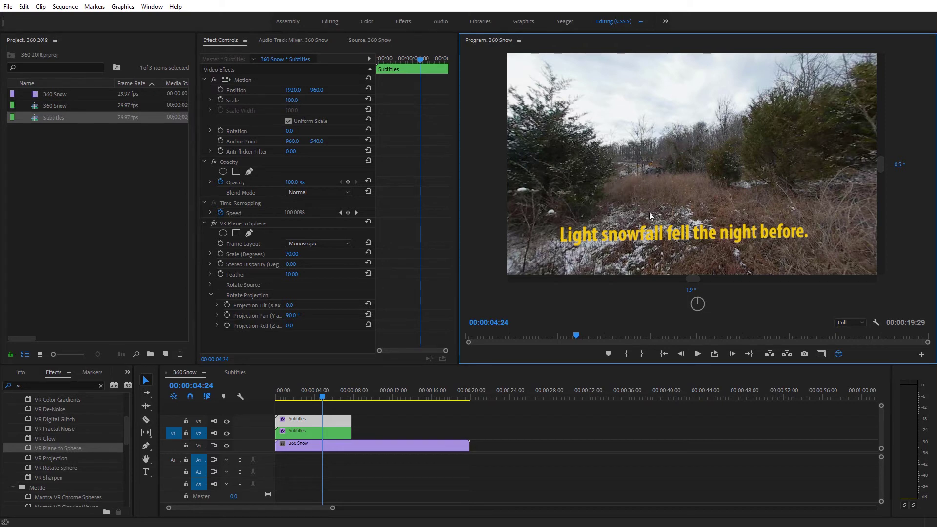
drag(650, 213, 730, 209)
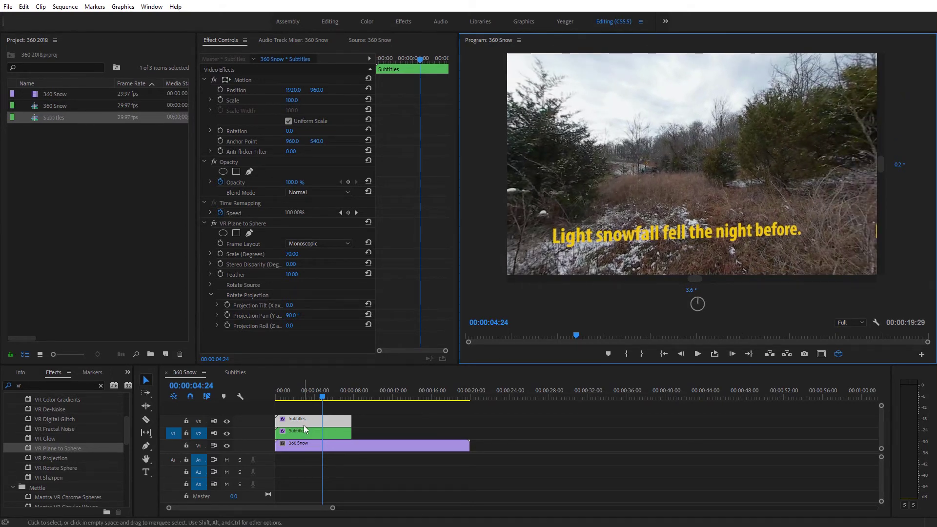
Remove the duplicate Subtitles clip from V3 and delete VR Plane to Sphere from the Subtitles clip on V2
drag(308, 417, 311, 431)
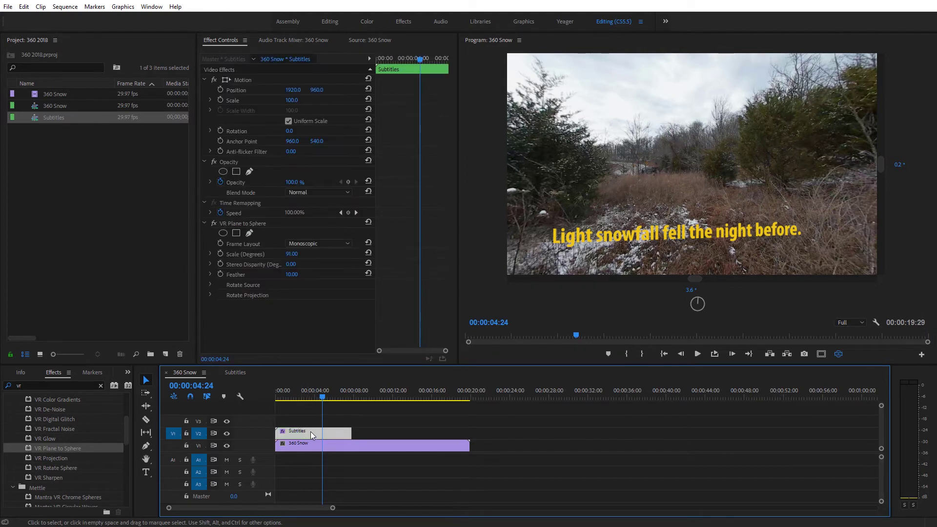
click(241, 225)
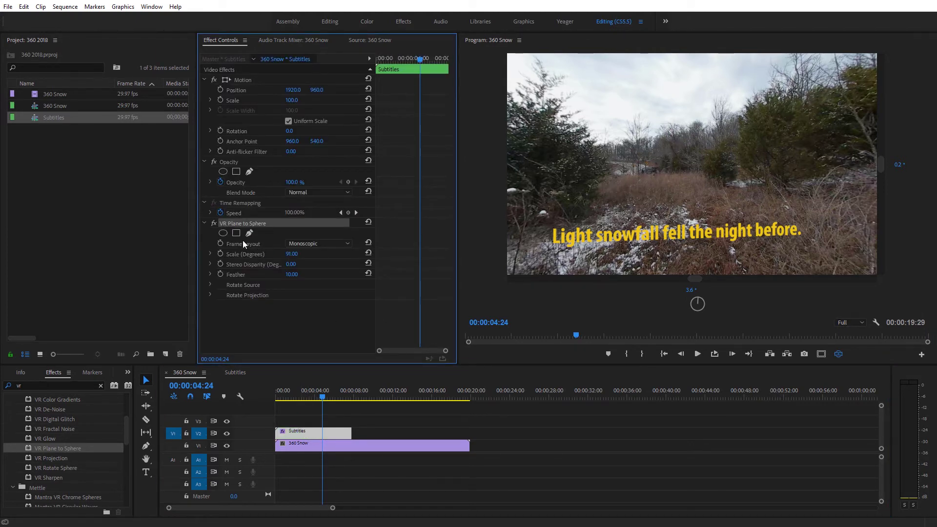
key(Delete)
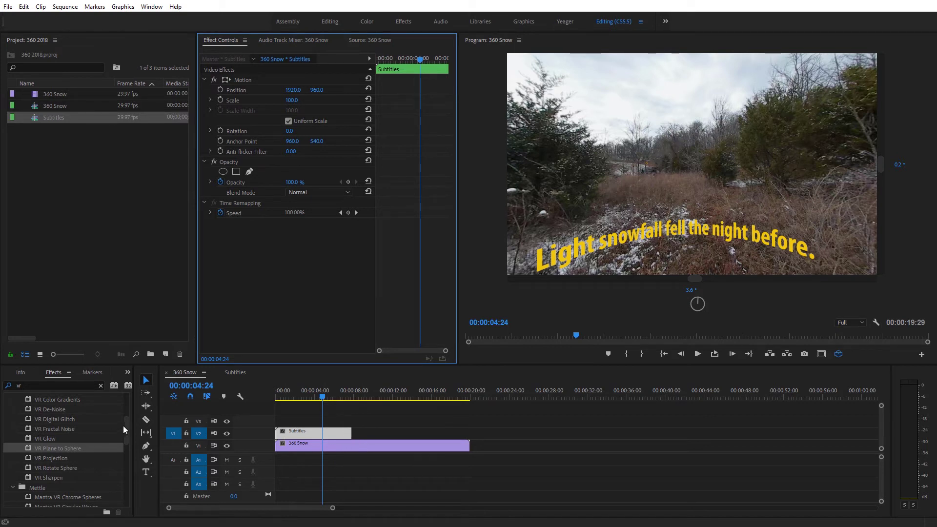
Apply the Mantra VR Graphix effect to the 360 Snow clip on V1 and set its Projected Layer to Video 2
drag(126, 422, 125, 445)
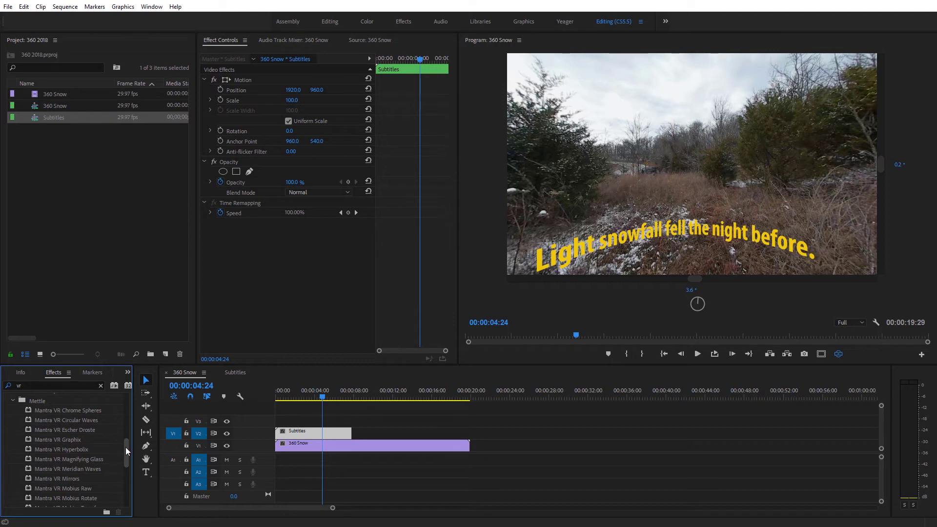
drag(125, 448, 125, 456)
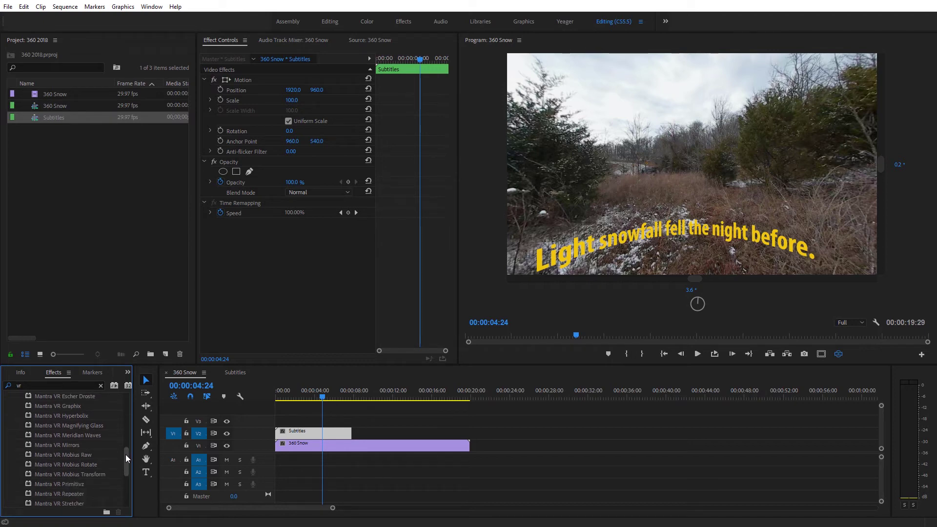
click(57, 406)
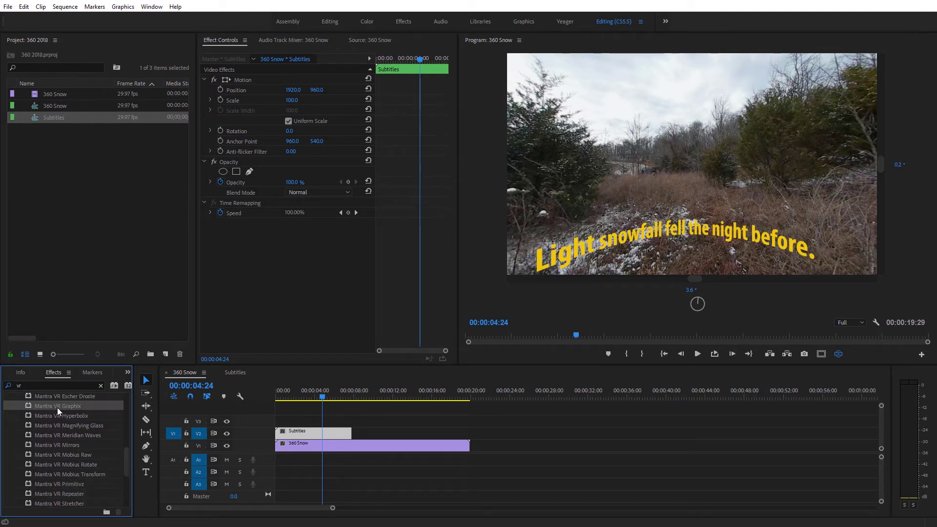
scroll(80, 417, up, 3)
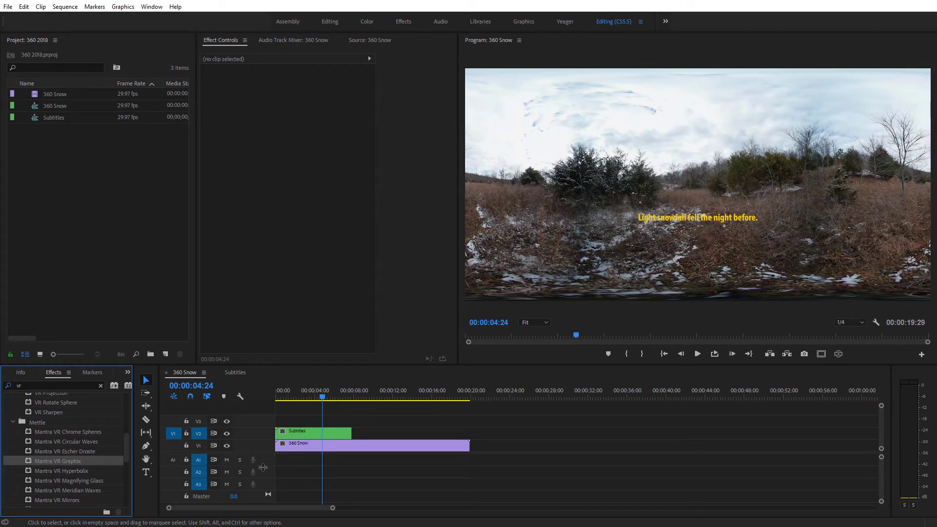
drag(50, 462, 312, 445)
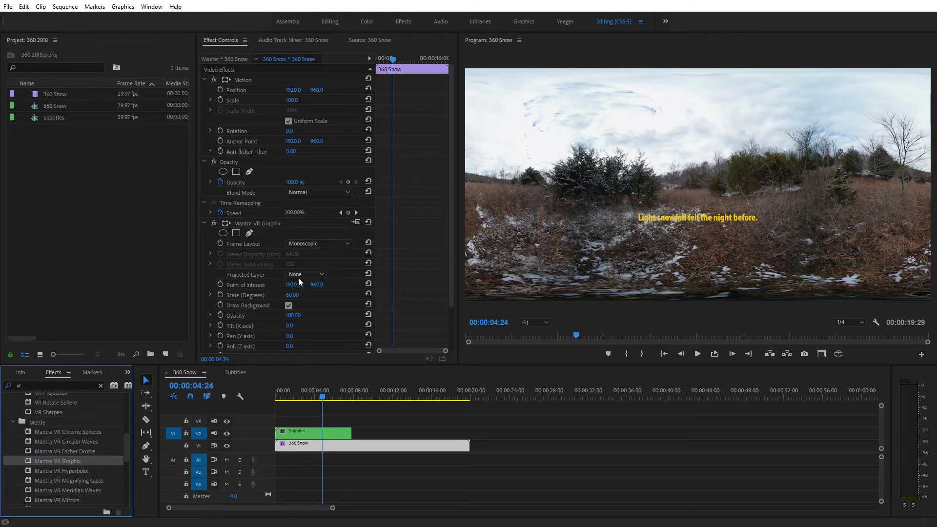
click(316, 274)
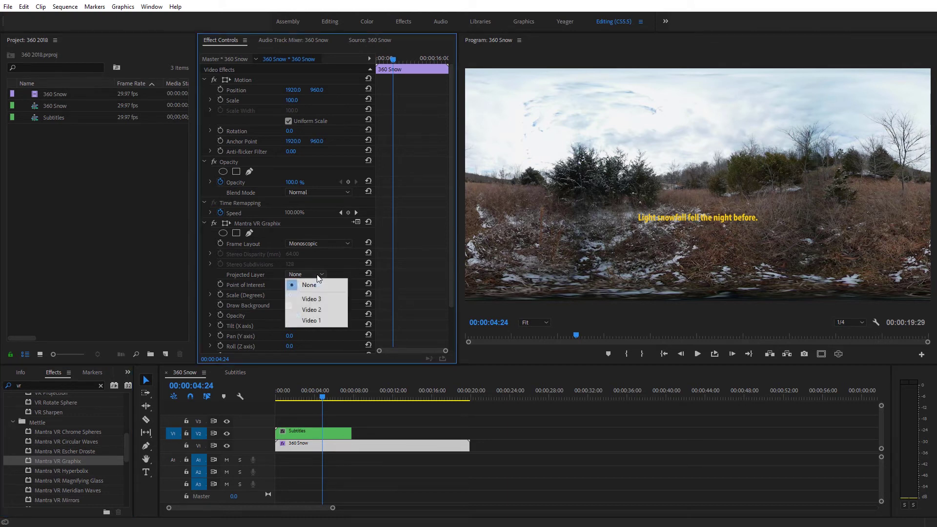
click(318, 310)
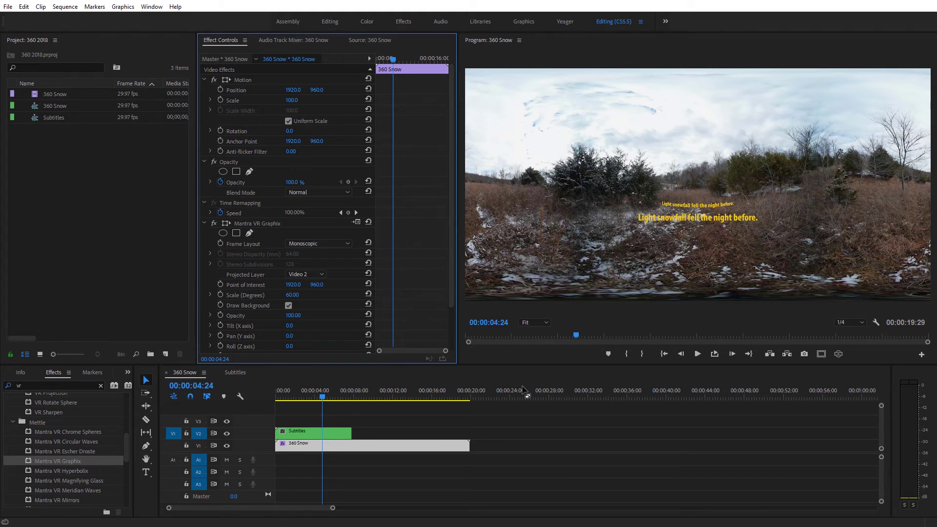
Toggle the V2 track's visibility off and back on, and set the Subtitles clip's opacity to 0%
click(302, 433)
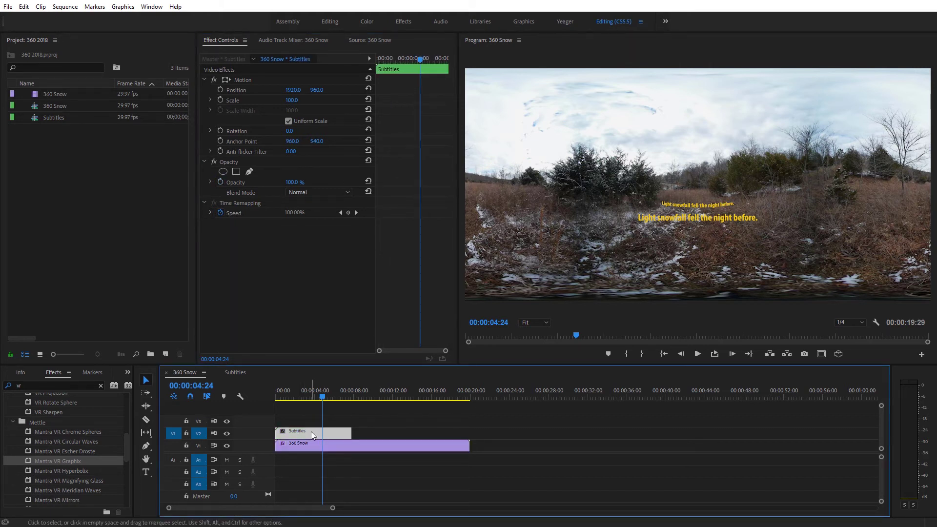
click(226, 433)
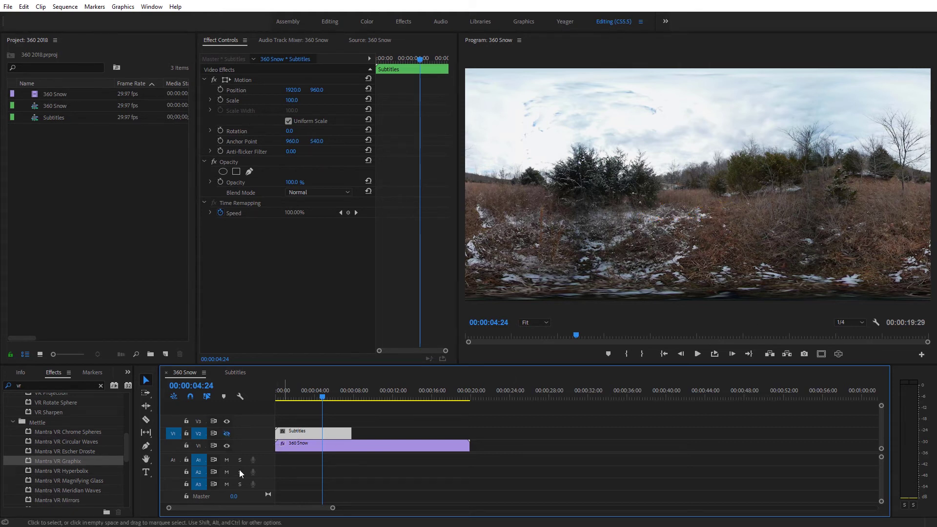
click(225, 434)
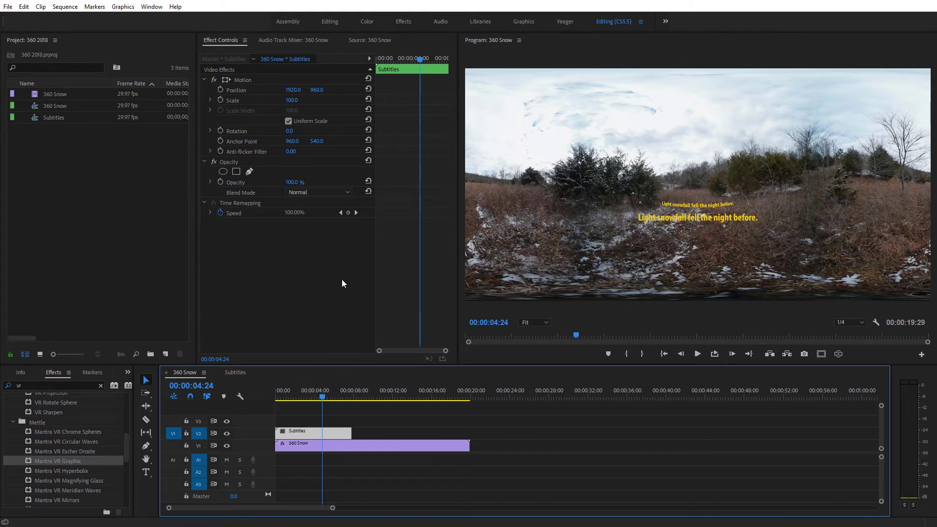
click(295, 182)
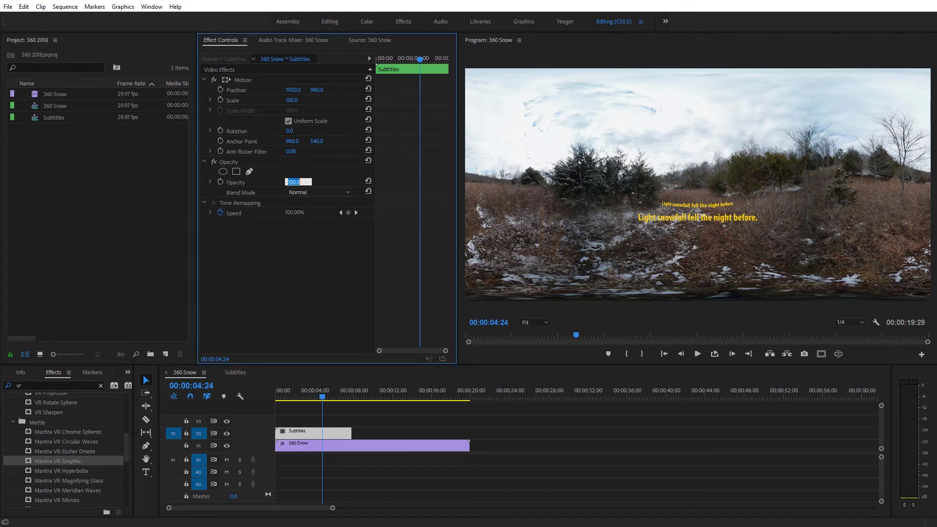
text(0)
key(Return)
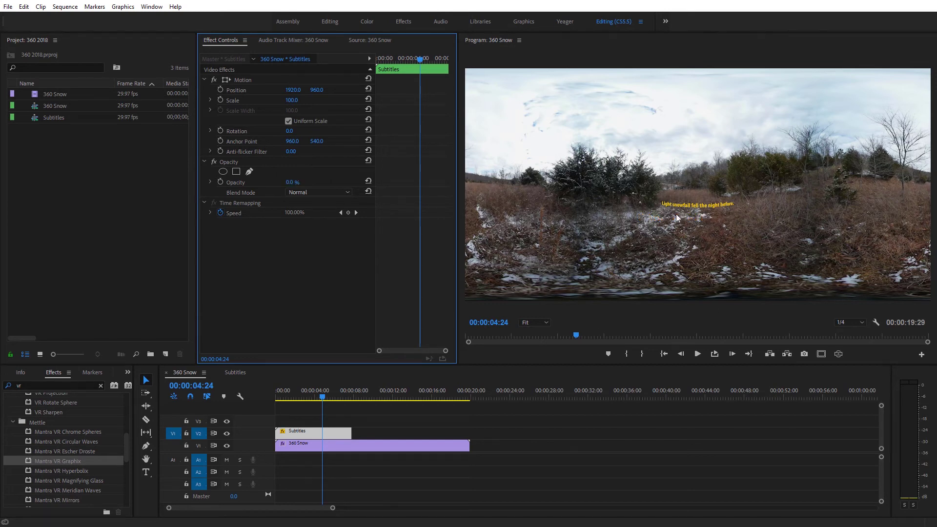
Switch to the VR view and look around to inspect the projected subtitle on its own
click(840, 354)
mouse_move(672, 213)
mouse_down()
mouse_move(728, 239)
mouse_move(671, 220)
mouse_up()
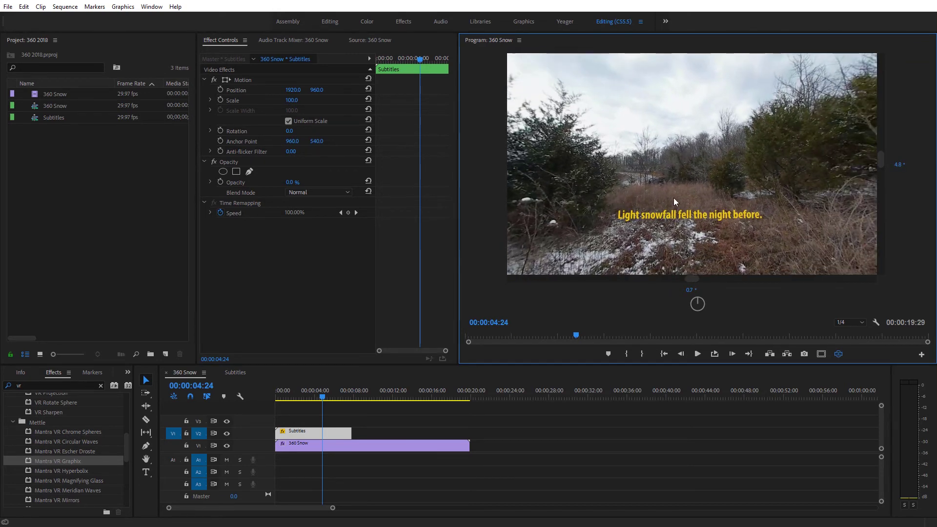
drag(736, 247, 657, 216)
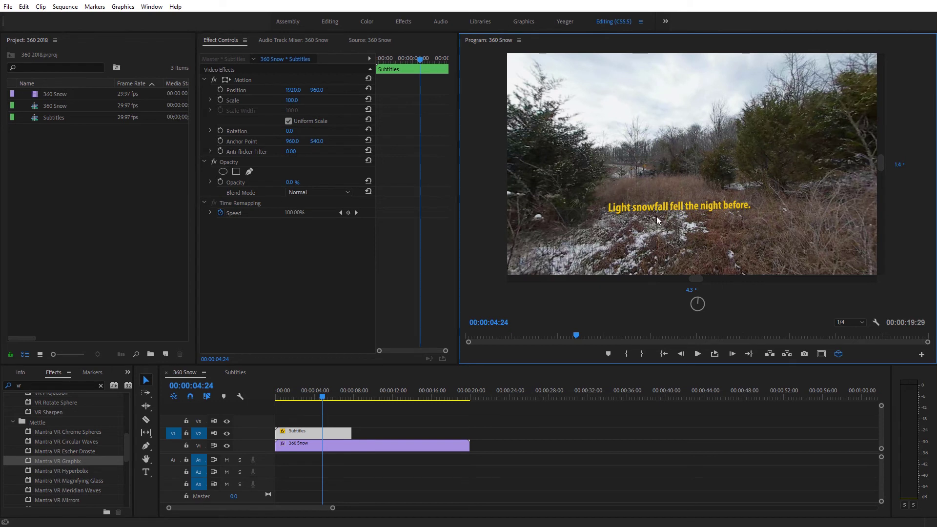
Increase the Mantra VR Graphix scale on the 360 Snow clip to 69 degrees and check the subtitle all around in the VR view
click(312, 446)
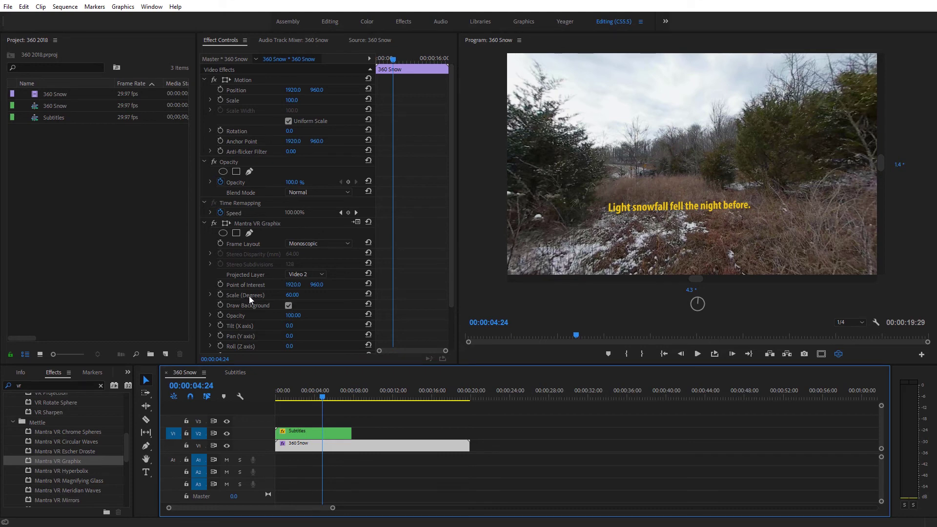
drag(288, 300, 293, 300)
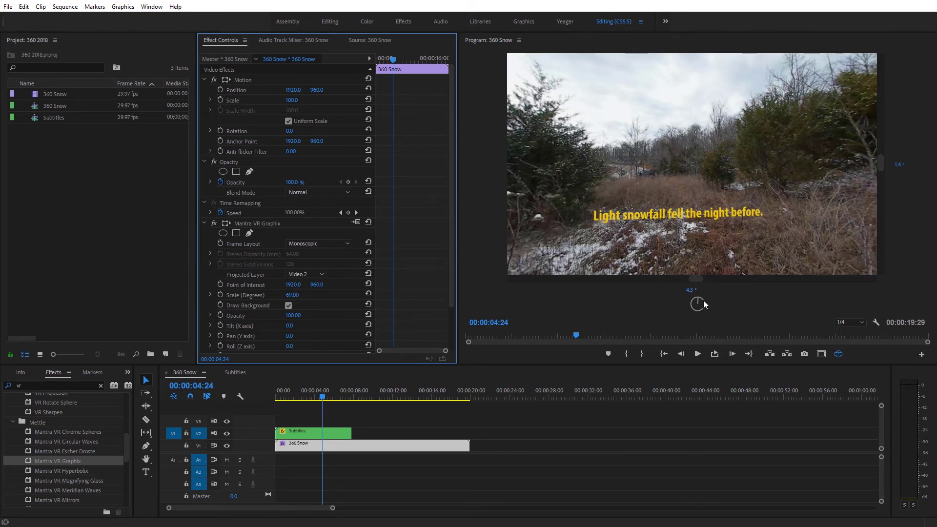
drag(751, 230, 634, 225)
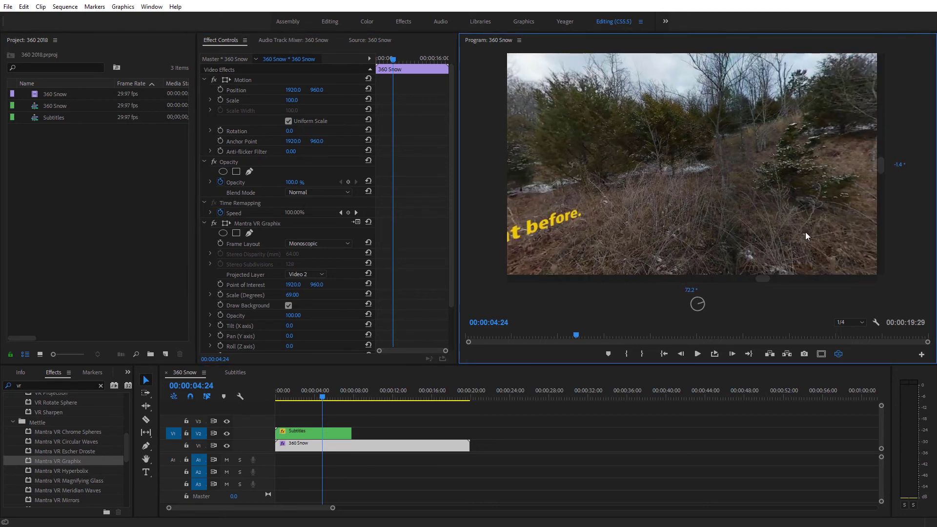
drag(805, 233, 733, 222)
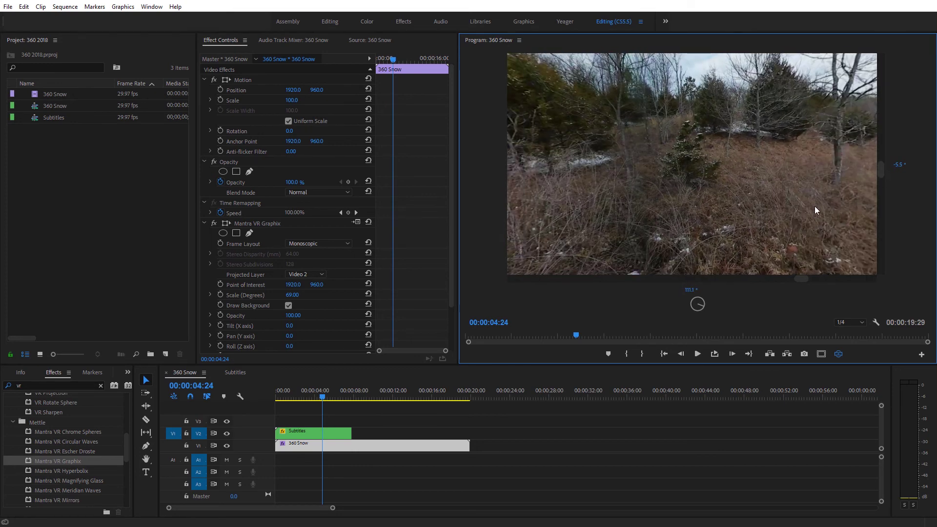
drag(814, 211, 661, 211)
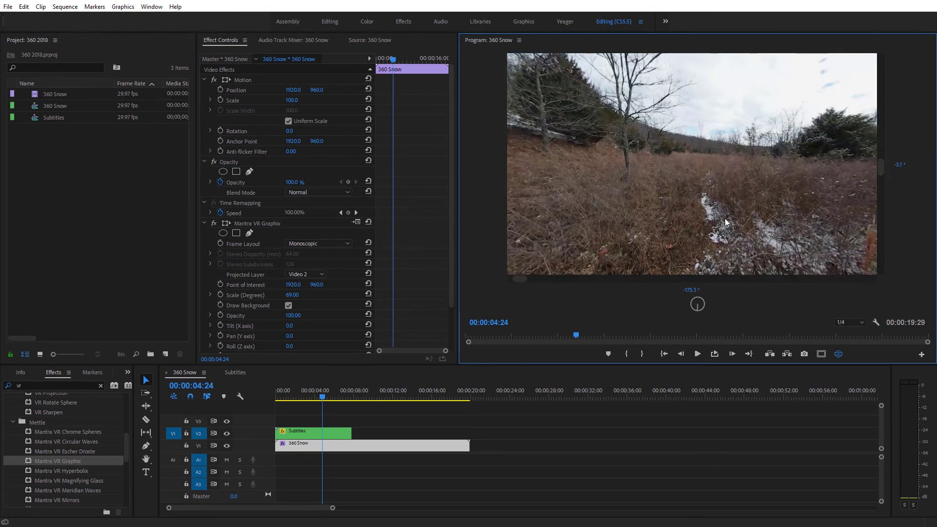
drag(725, 218, 595, 216)
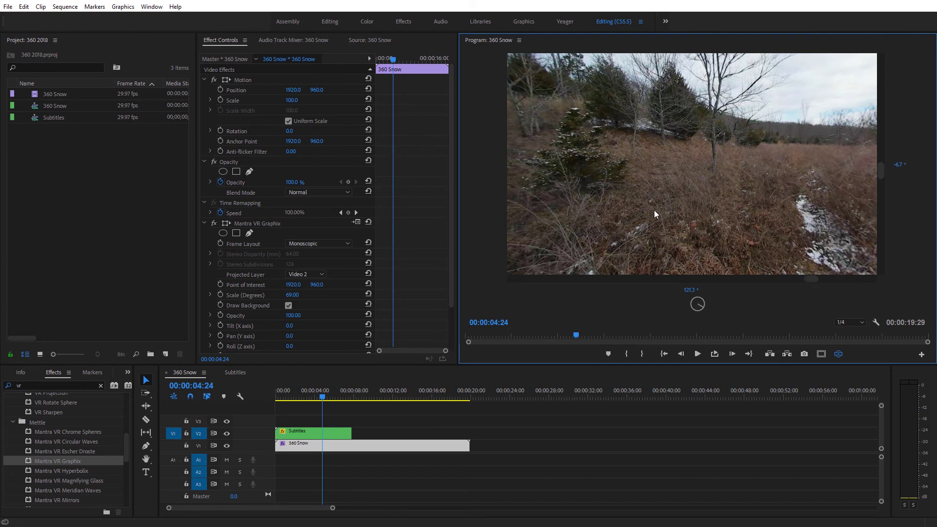
mouse_move(655, 213)
mouse_down()
mouse_move(737, 203)
mouse_move(667, 206)
mouse_move(654, 217)
mouse_up()
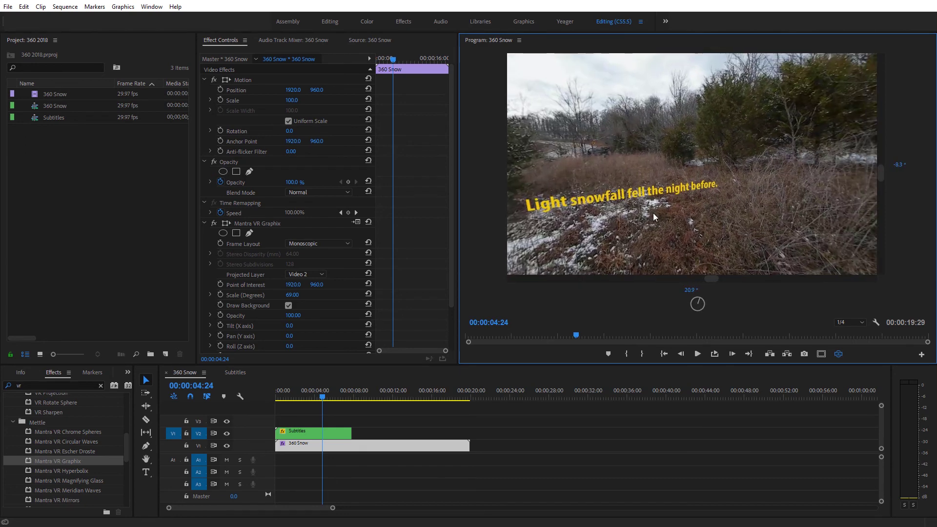
click(839, 355)
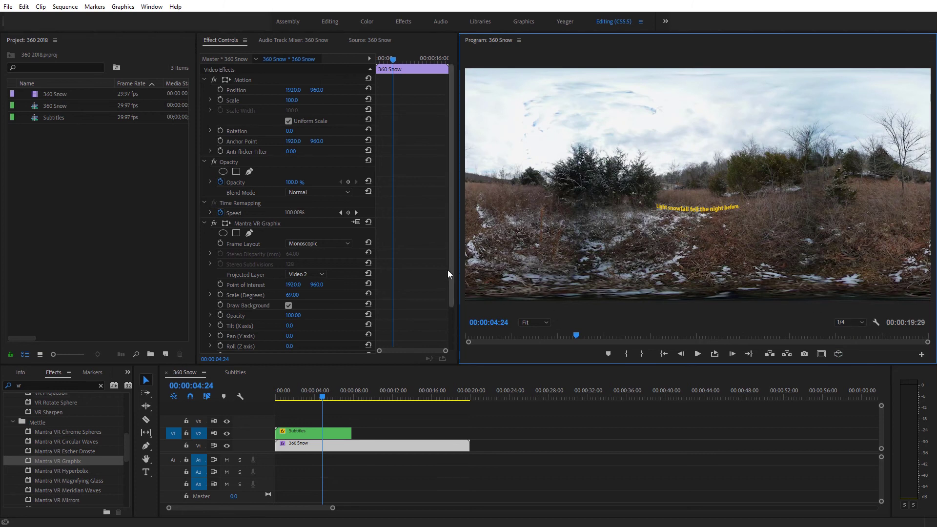
In the Mantra VR Graphix distribution settings, set the distribution type to Circle and the number of instances to 4
drag(452, 238, 455, 297)
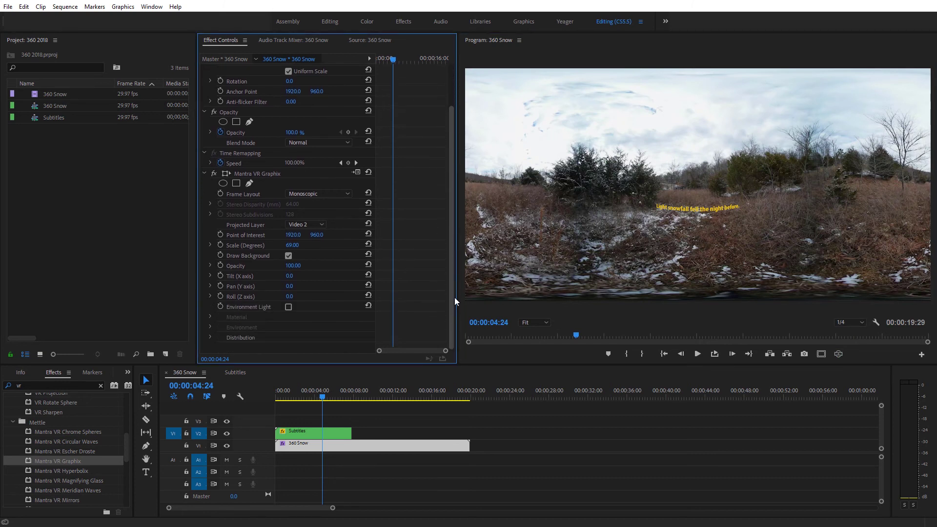
click(210, 337)
drag(451, 265, 447, 327)
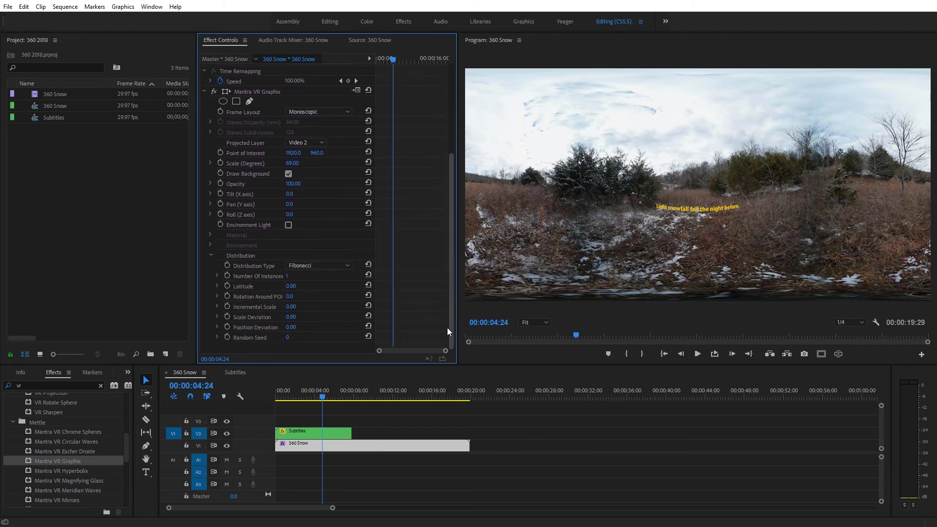
click(314, 266)
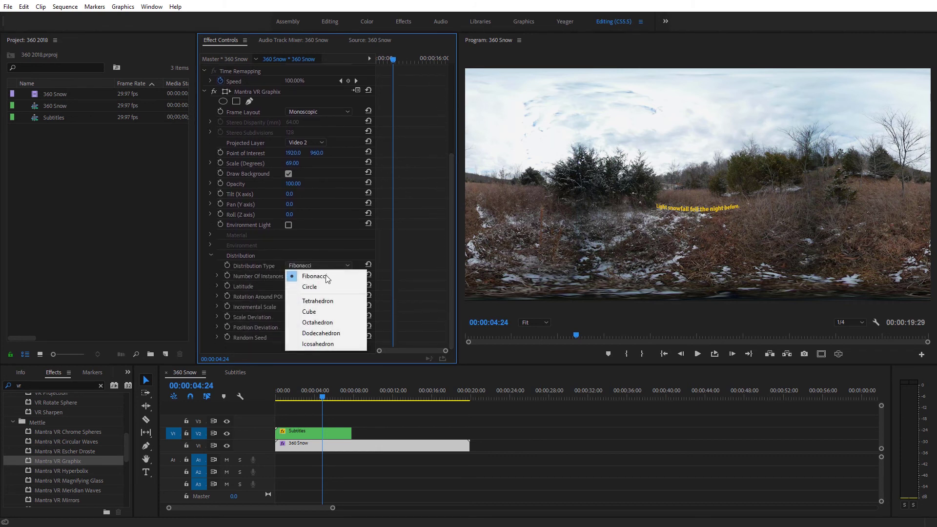
click(317, 286)
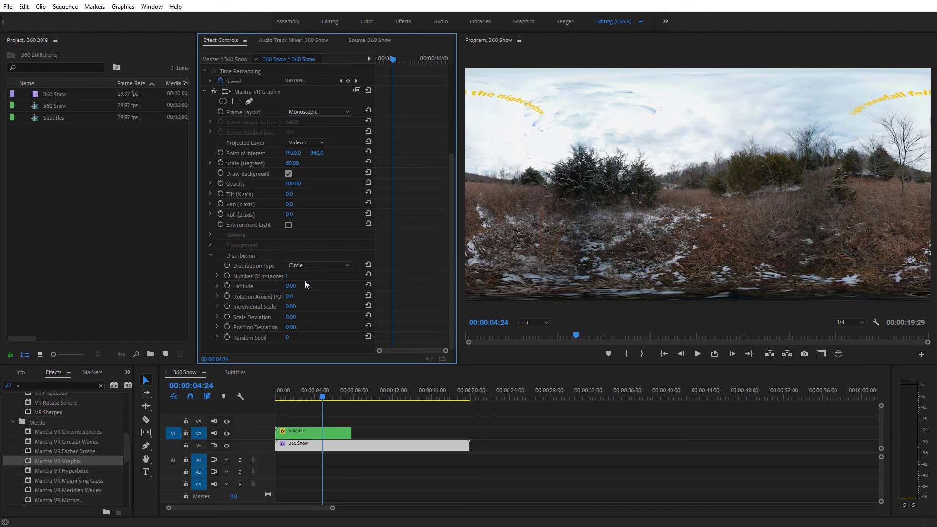
click(287, 276)
key(Return)
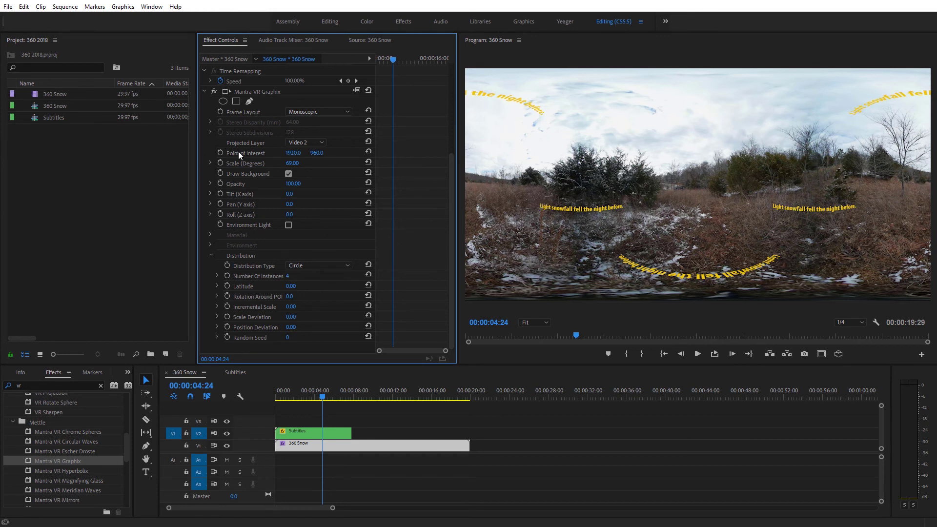
Set the vertical value of the Mantra VR Graphix point of interest to 0
click(322, 154)
text(0)
key(Return)
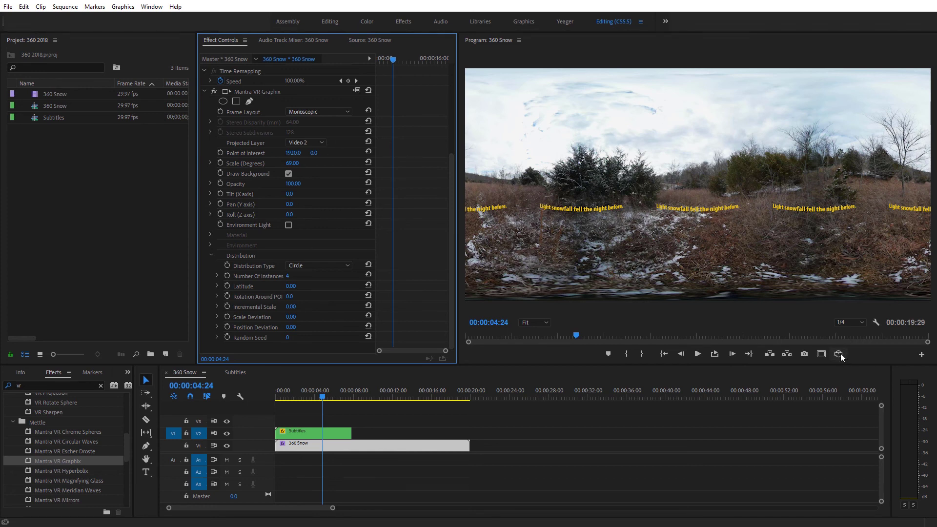
Reduce the Mantra VR Graphix scale to 38 degrees and look around the repeated subtitles in the VR view
click(839, 354)
drag(778, 229, 655, 199)
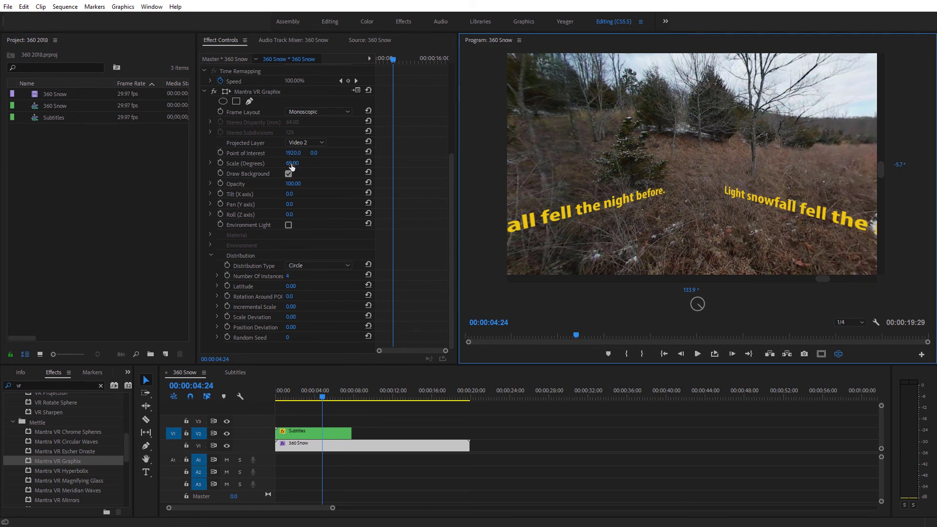
drag(293, 163, 269, 163)
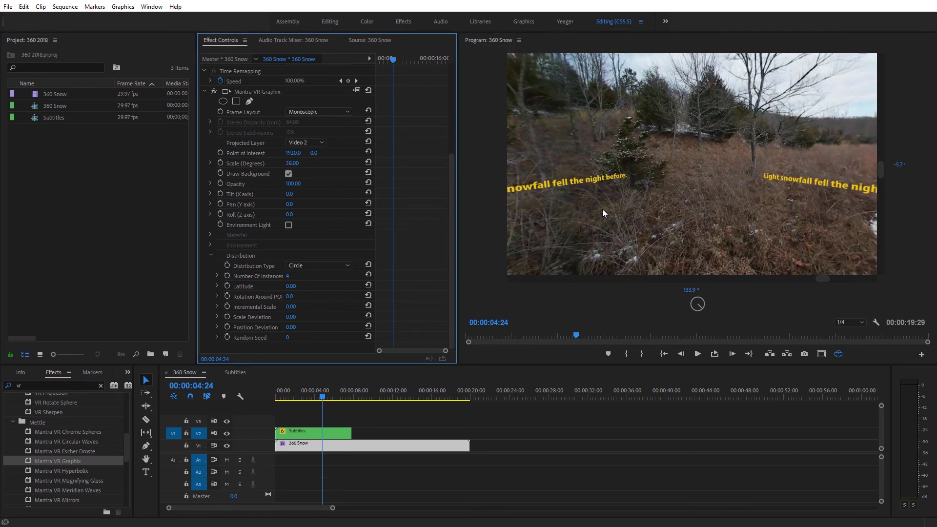
drag(585, 204, 618, 224)
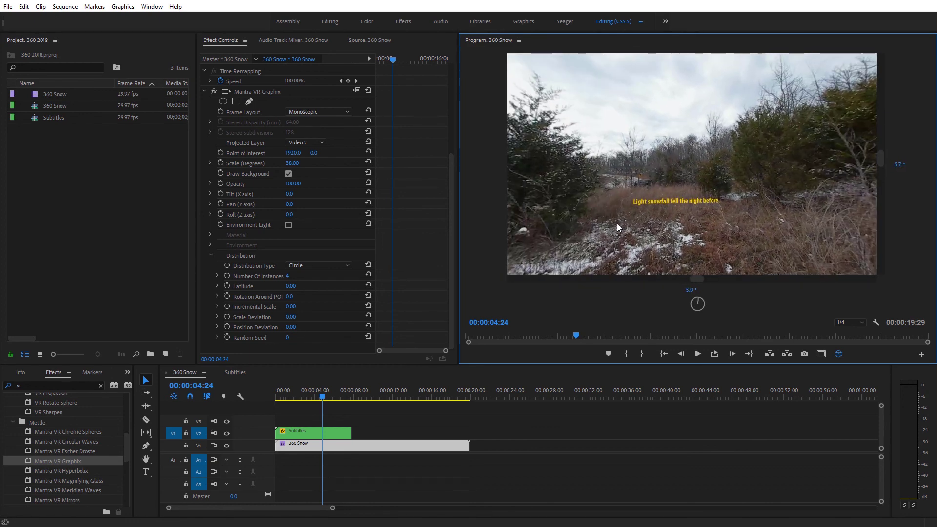